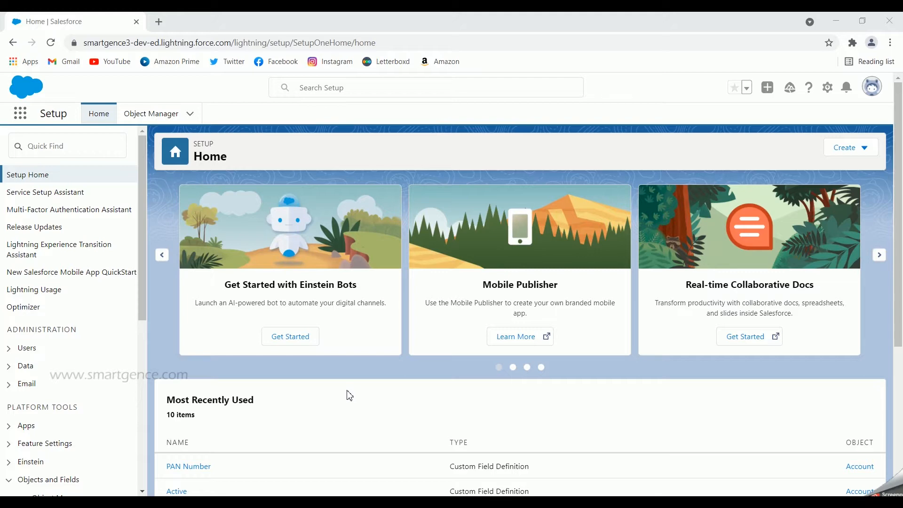
- Start a new Master-Detail Relationship field on the Address custom object
click(159, 120)
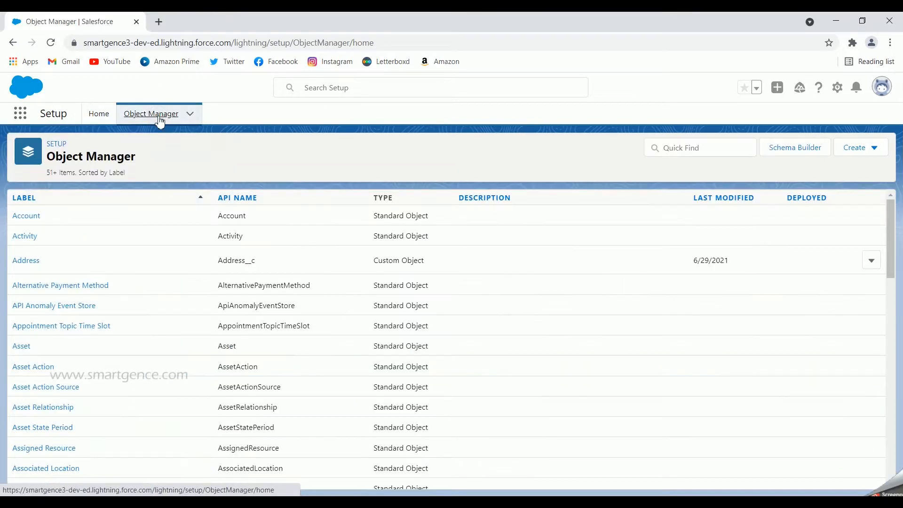
click(21, 260)
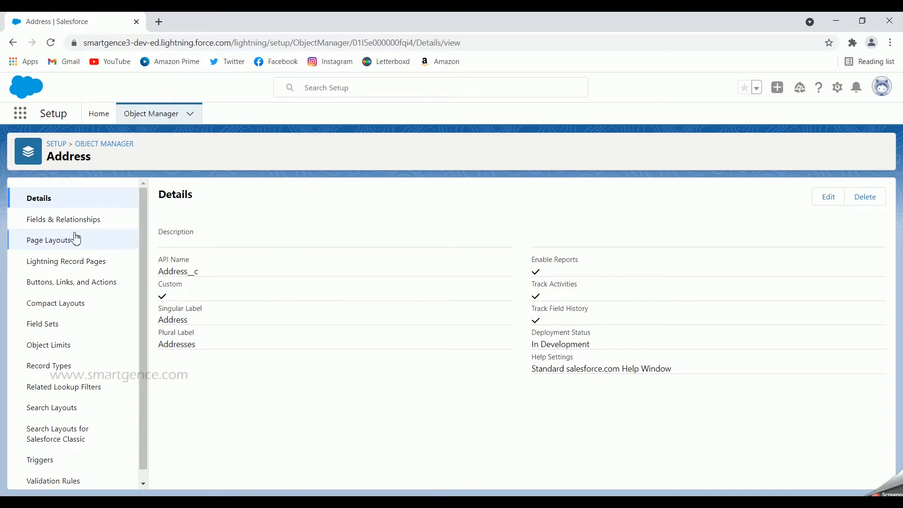
click(74, 222)
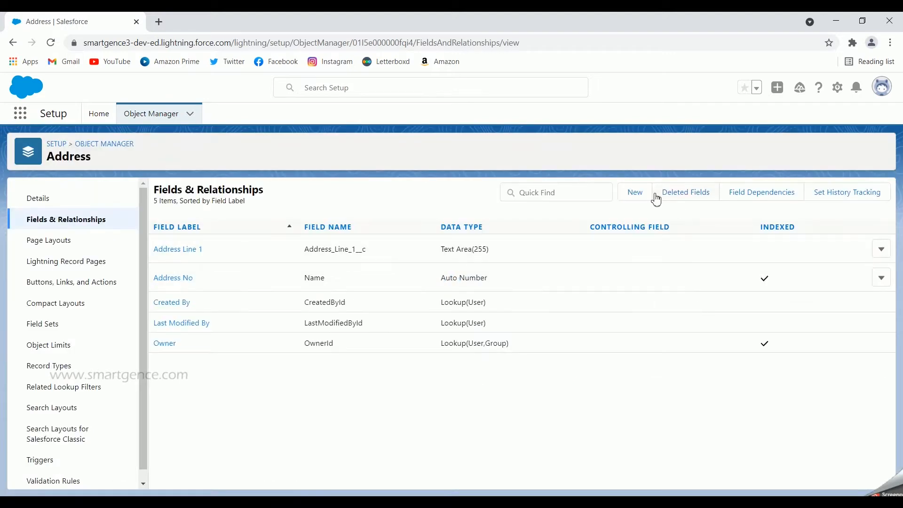
click(641, 194)
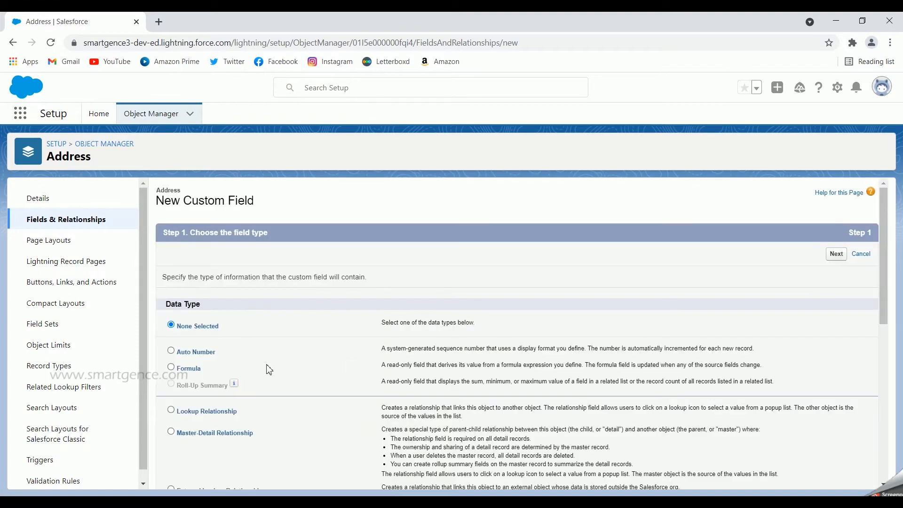
click(171, 432)
click(839, 254)
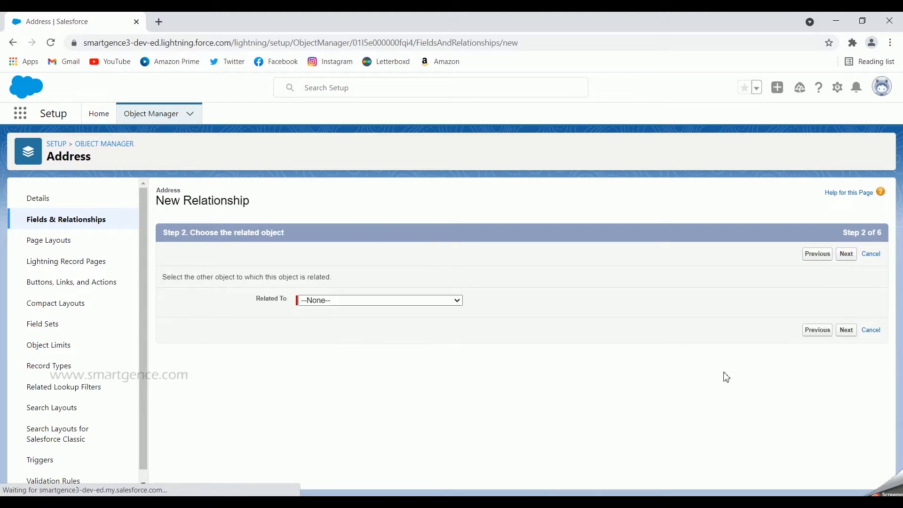
- Relate the new master-detail field to the Account object and continue to its label and name settings
click(333, 304)
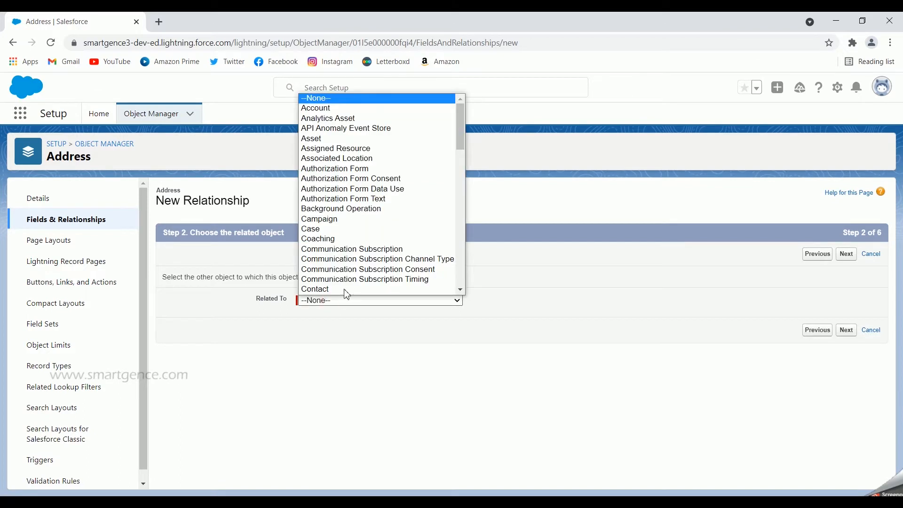
click(334, 109)
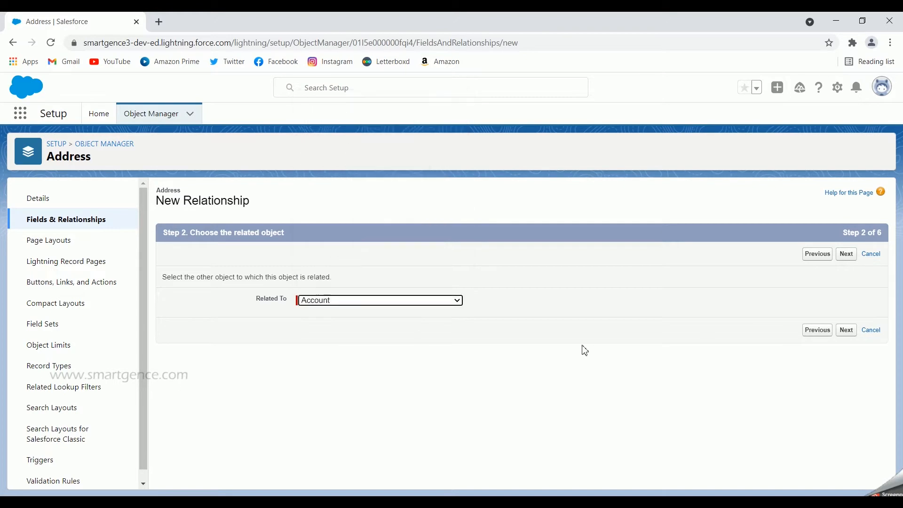
click(852, 334)
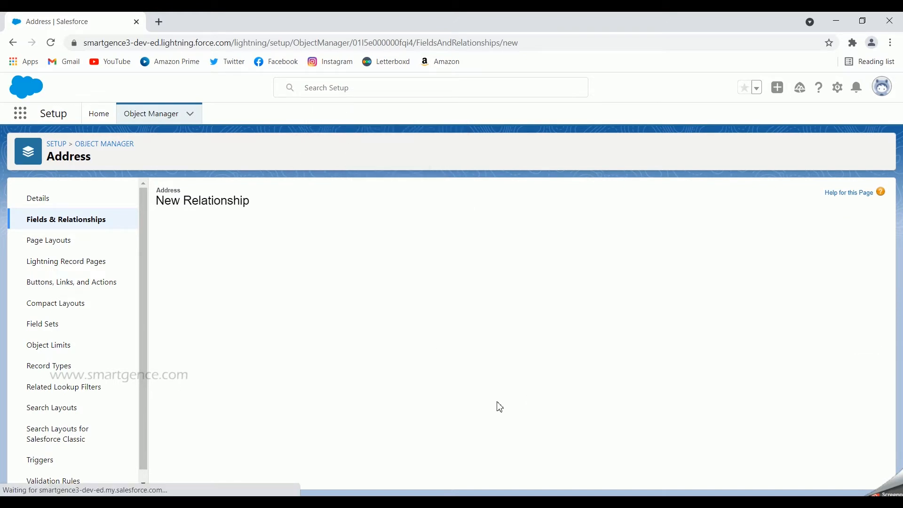
- Set the relationship's field label to "Account Name" and let the field name fill in from it
double_click(336, 283)
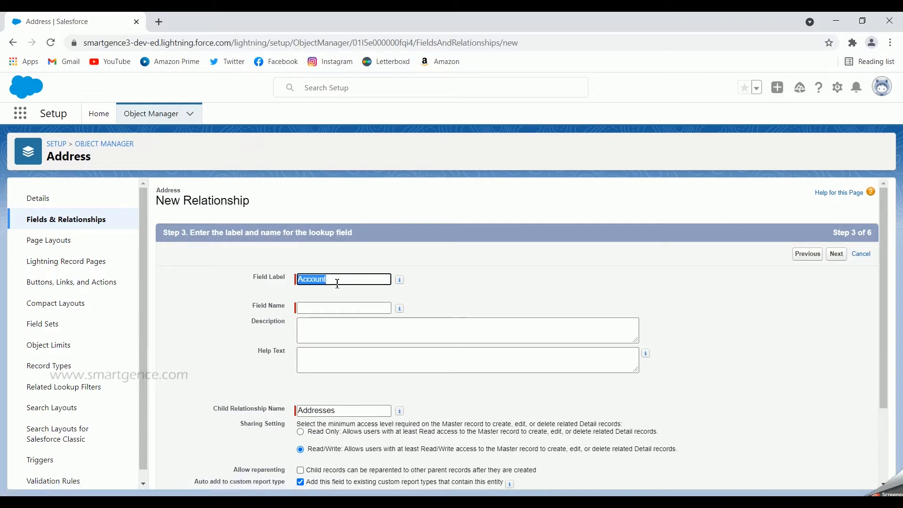
click(341, 280)
text(Name)
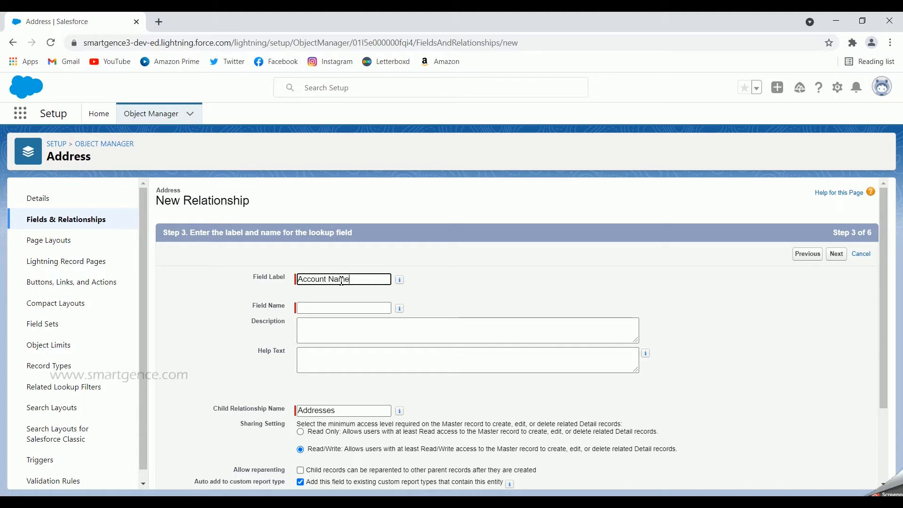
click(494, 284)
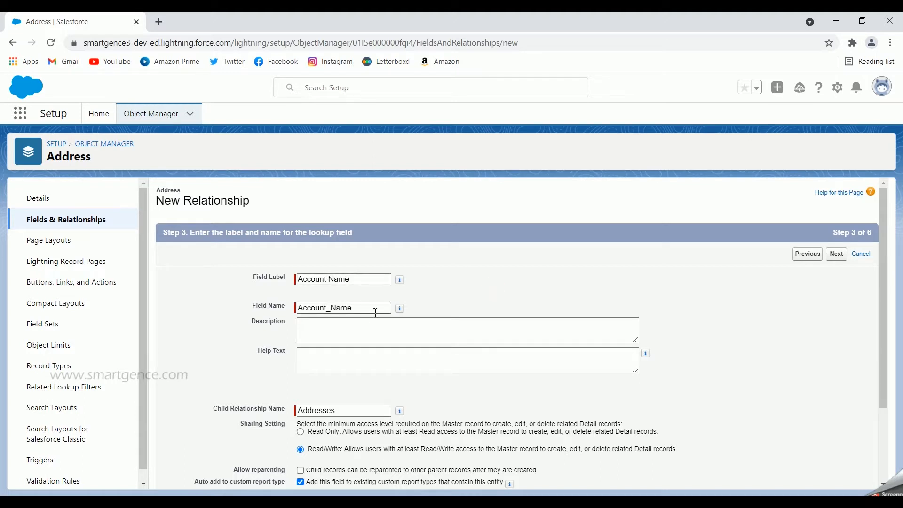
- Review the relationship's child relationship name, sharing setting, reparenting, custom report type and lookup filter options
scroll(474, 312, down, 1)
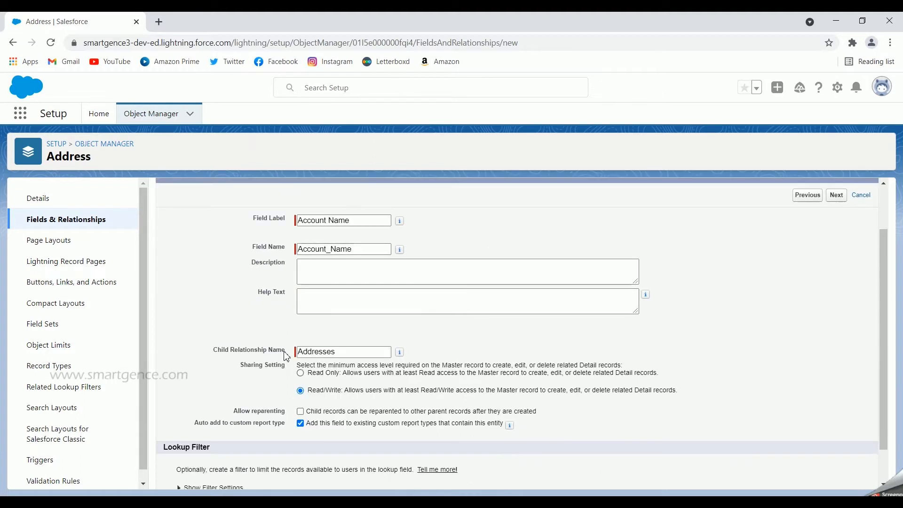
click(415, 271)
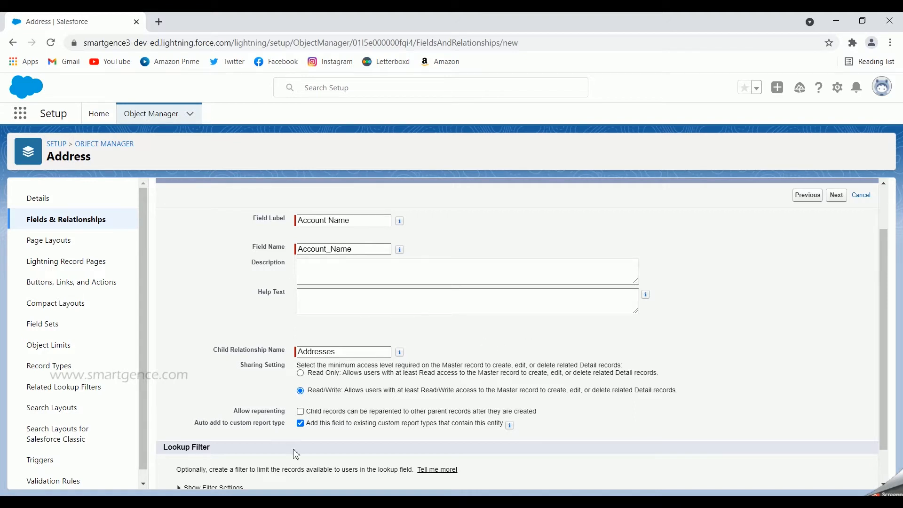
scroll(480, 332, down, 1)
scroll(479, 332, down, 1)
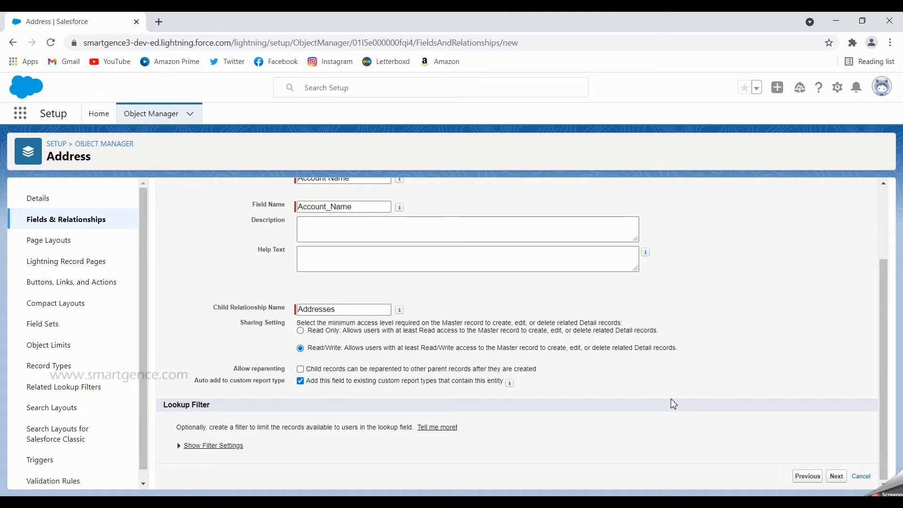
scroll(682, 397, up, 3)
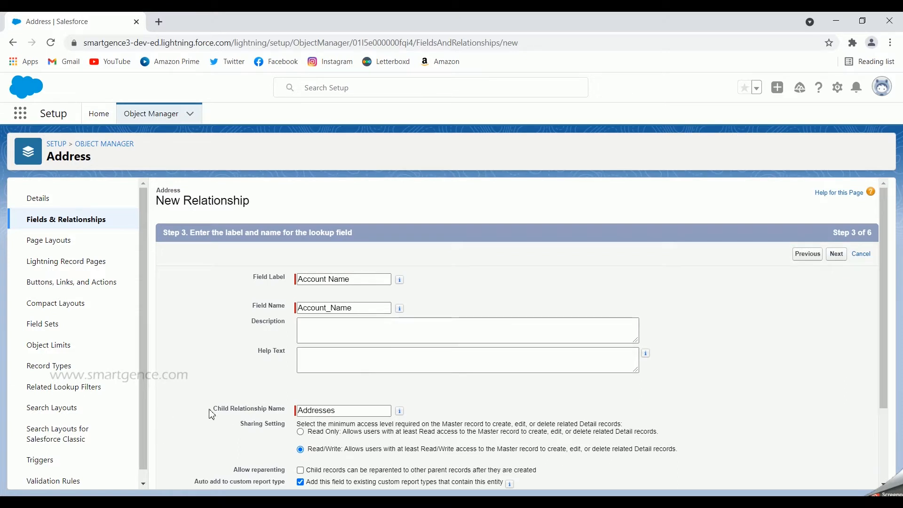
drag(211, 408, 282, 408)
click(268, 398)
click(338, 410)
scroll(423, 423, down, 1)
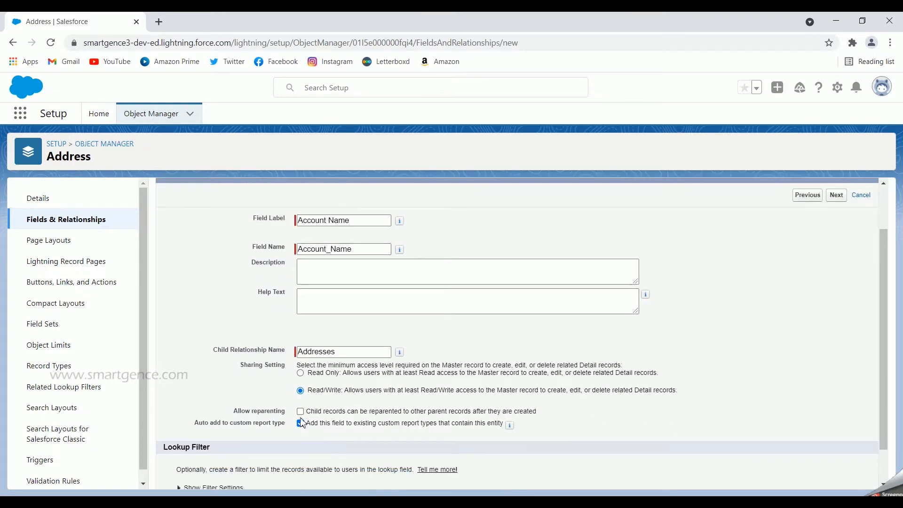
scroll(303, 423, up, 1)
- Accept the relationship's default settings, field-level security and Address Layout placement, continuing to the custom related lists
click(836, 253)
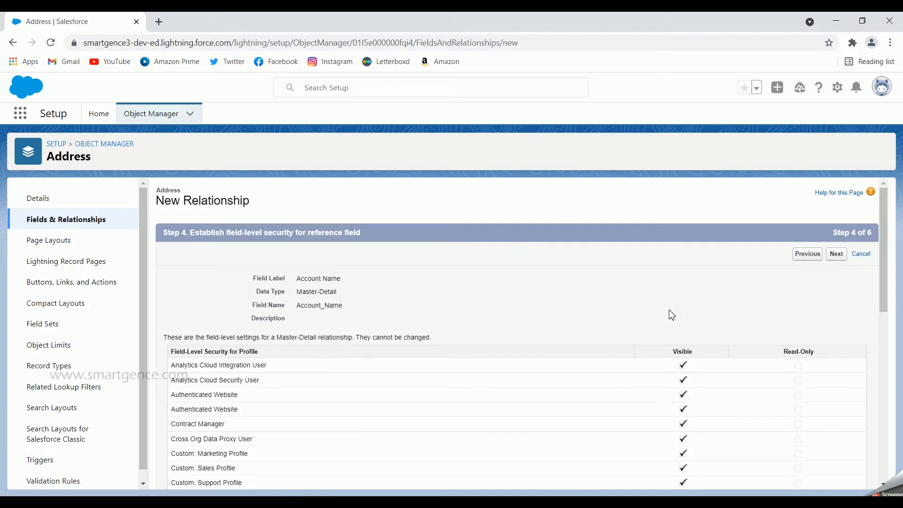
scroll(721, 312, down, 1)
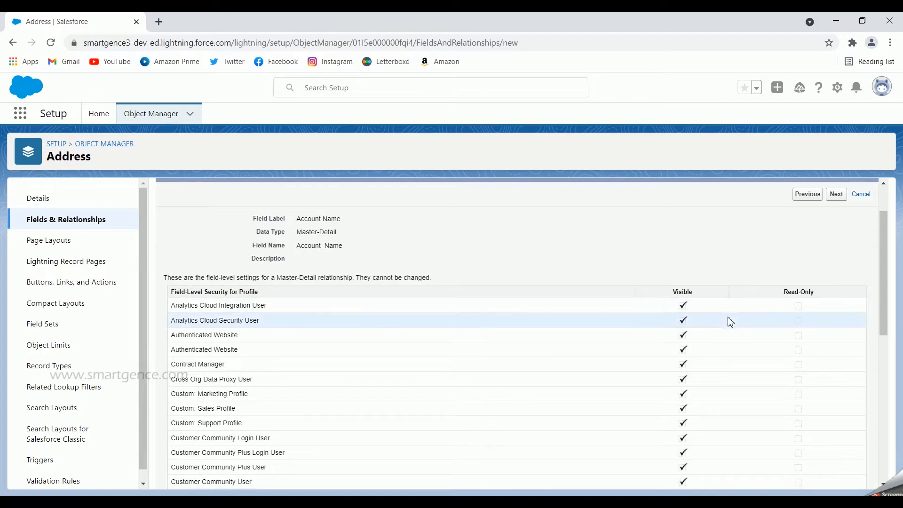
scroll(729, 319, down, 6)
scroll(717, 433, up, 7)
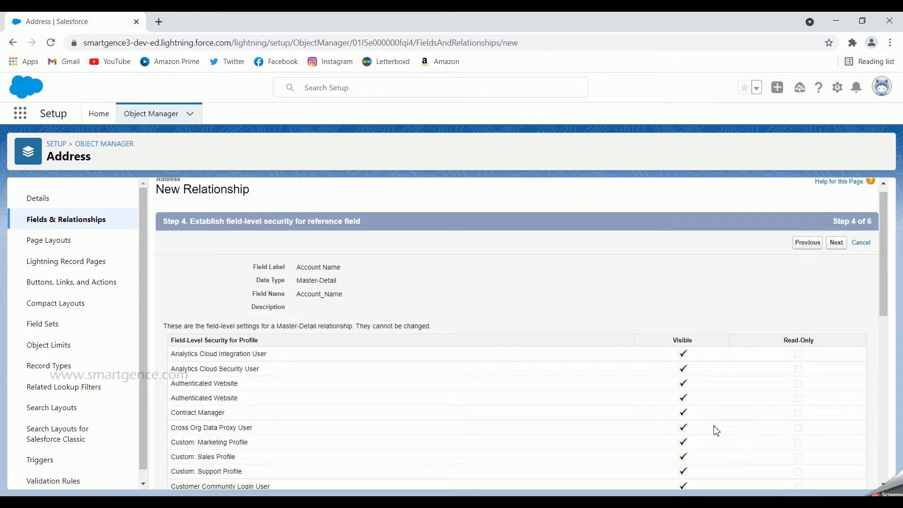
click(835, 243)
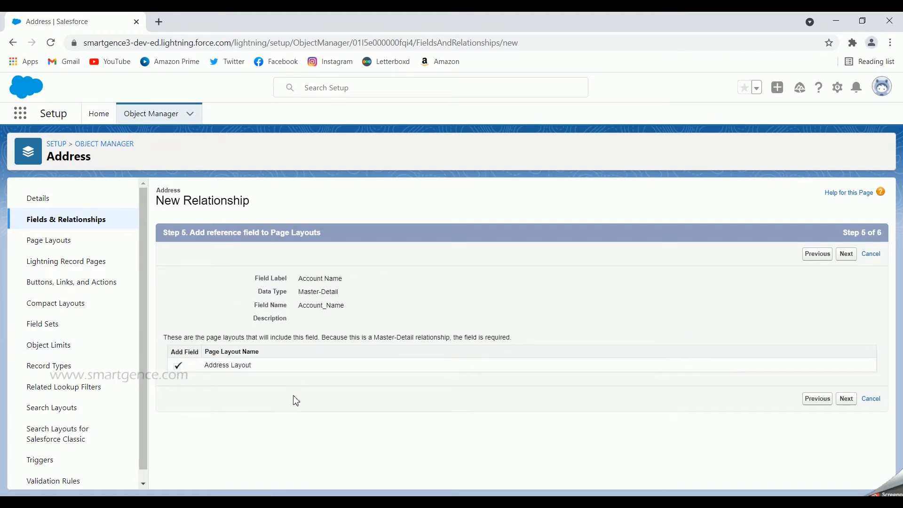
click(851, 406)
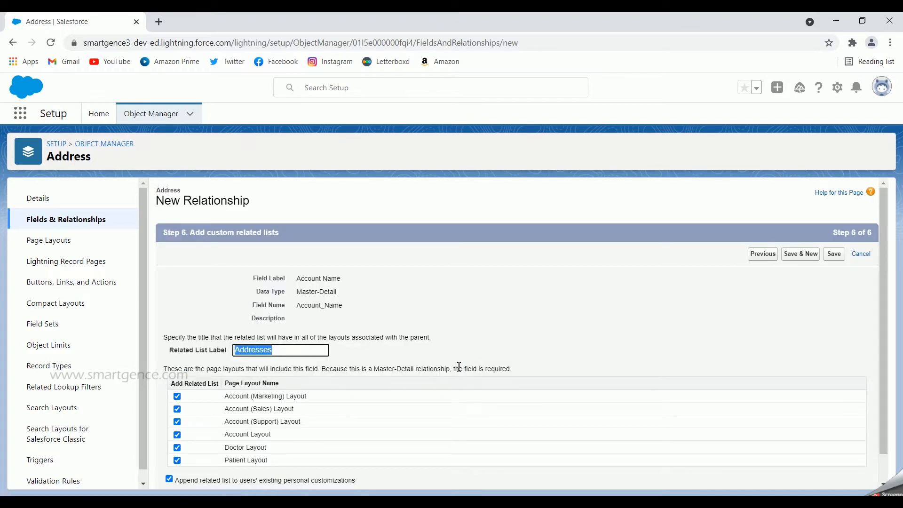
- Add "Details" to the related list label, keep all page layouts selected, and save the Account Name relationship field
scroll(282, 315, down, 1)
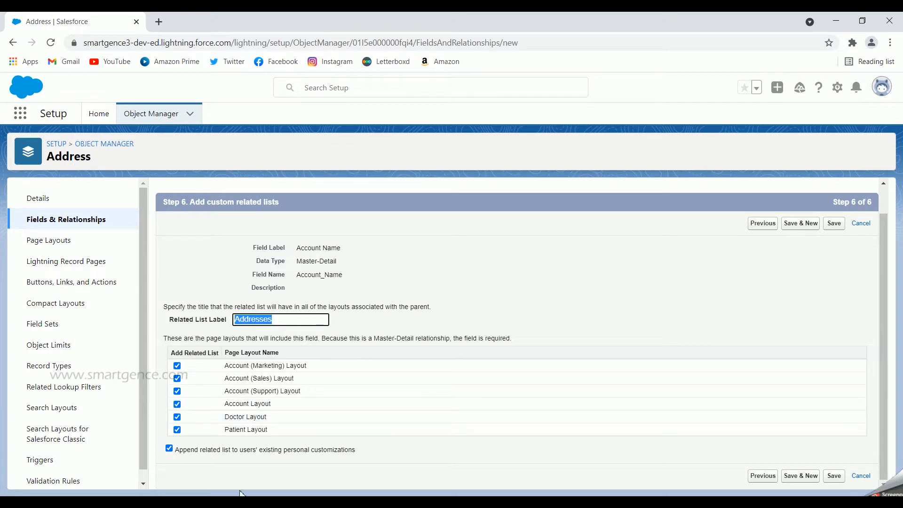
click(280, 320)
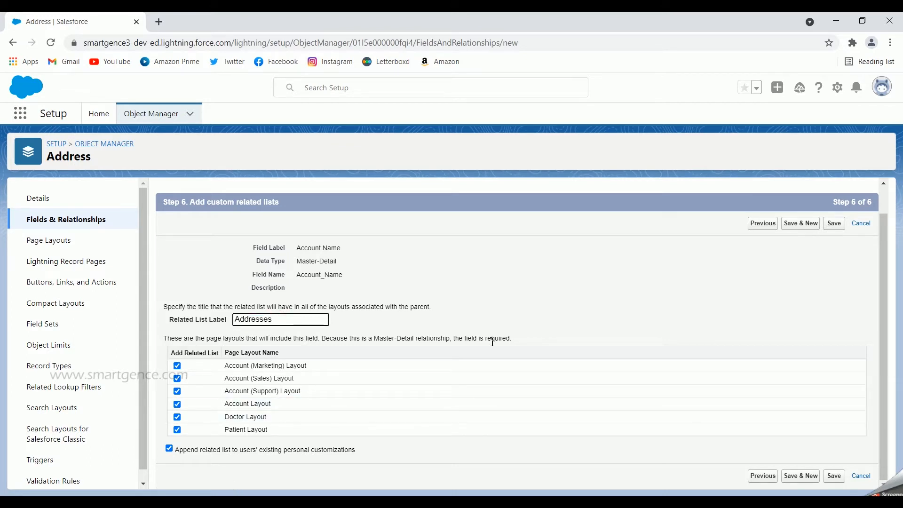
text(Details)
click(834, 224)
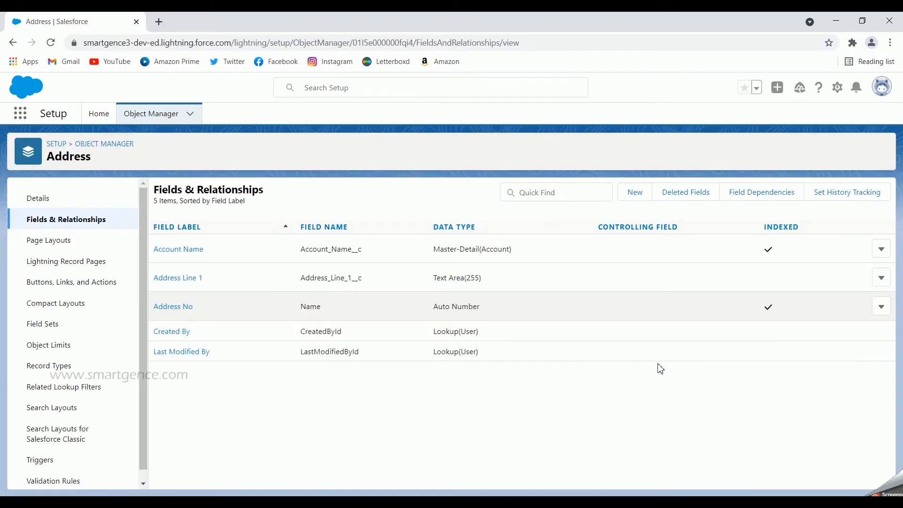
- Duplicate the current browser tab and open the Addresses list in it by searching apps and items for "address"
right_click(39, 21)
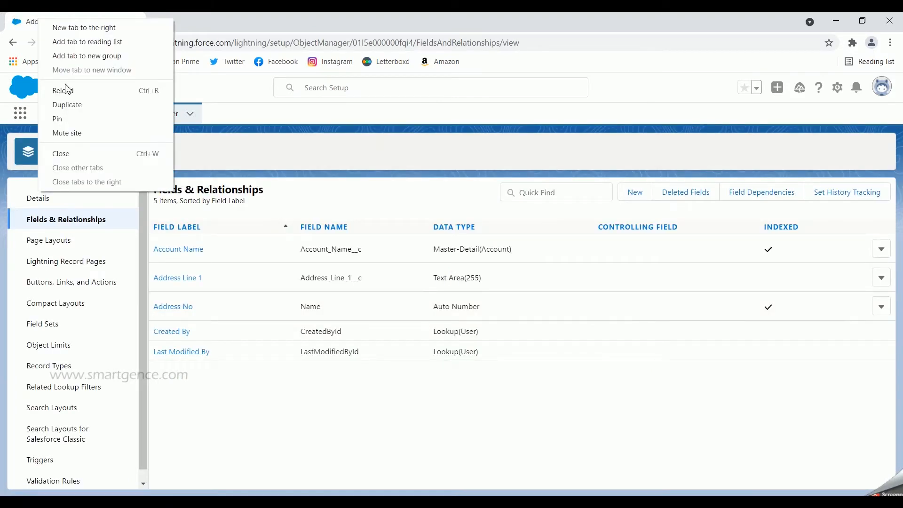
click(71, 104)
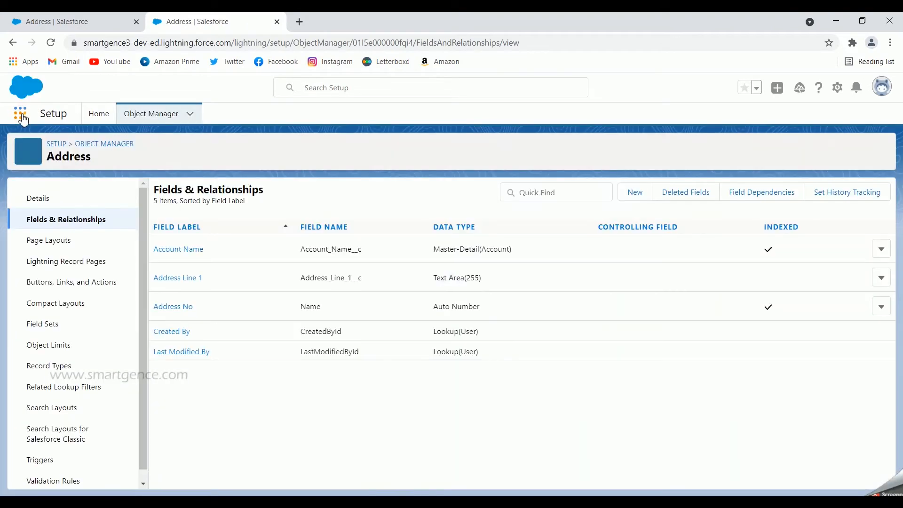
click(20, 113)
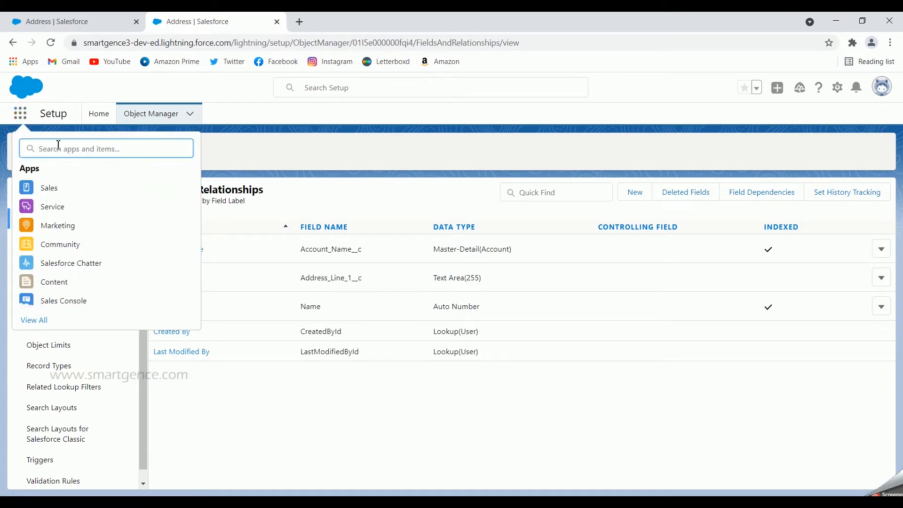
text(addre)
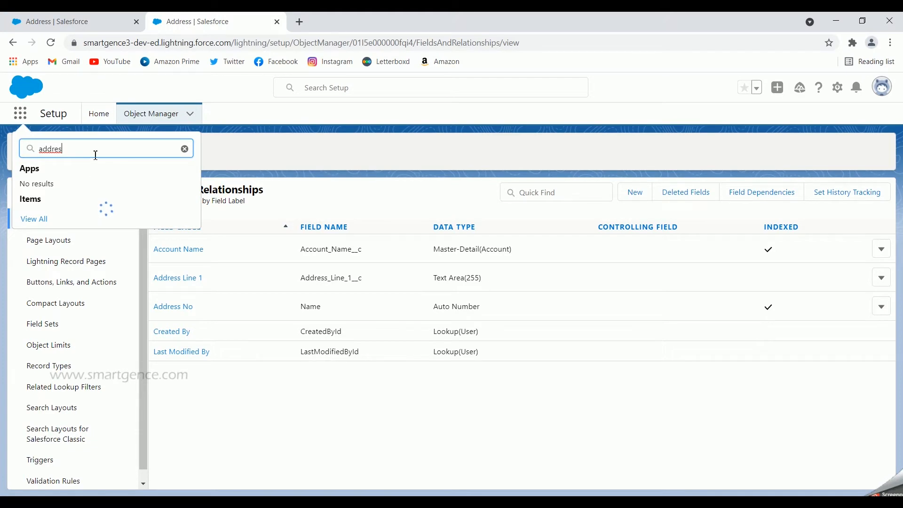
text(s)
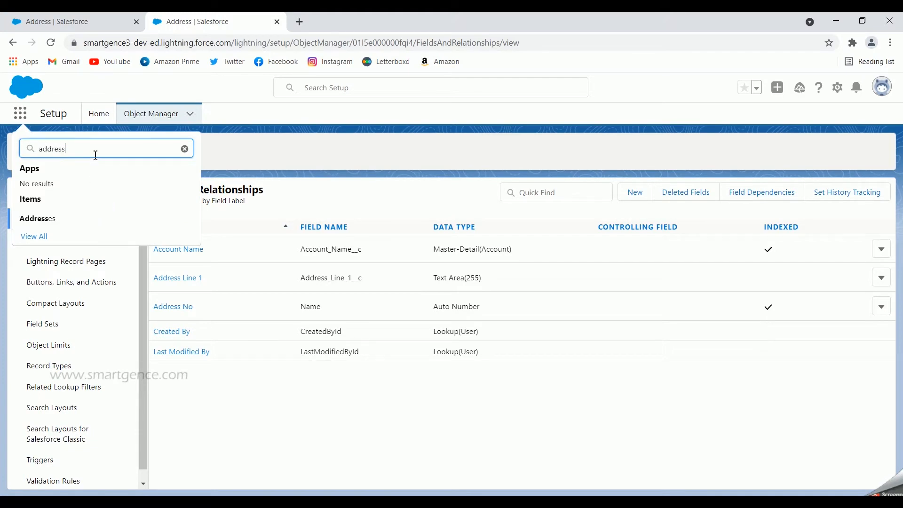
click(45, 219)
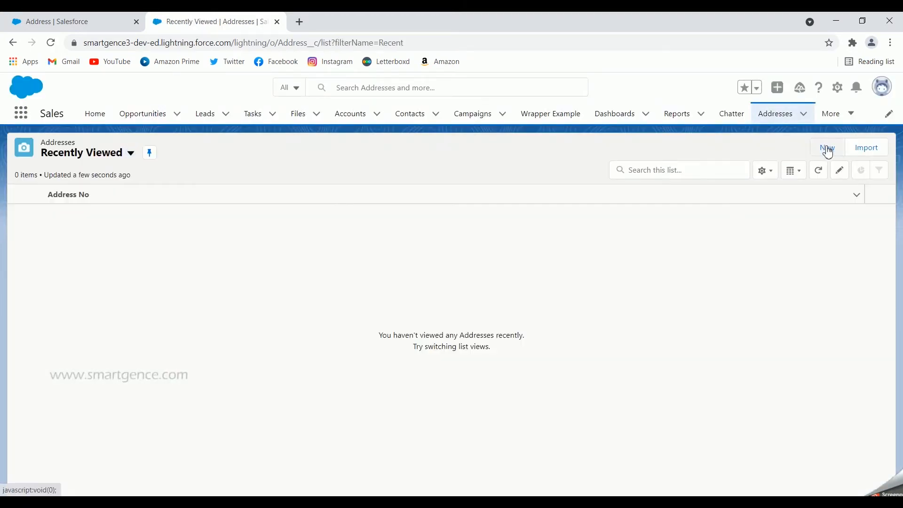
- Start a new address record and fill in Address Line 1 with the two-line postal address
click(826, 148)
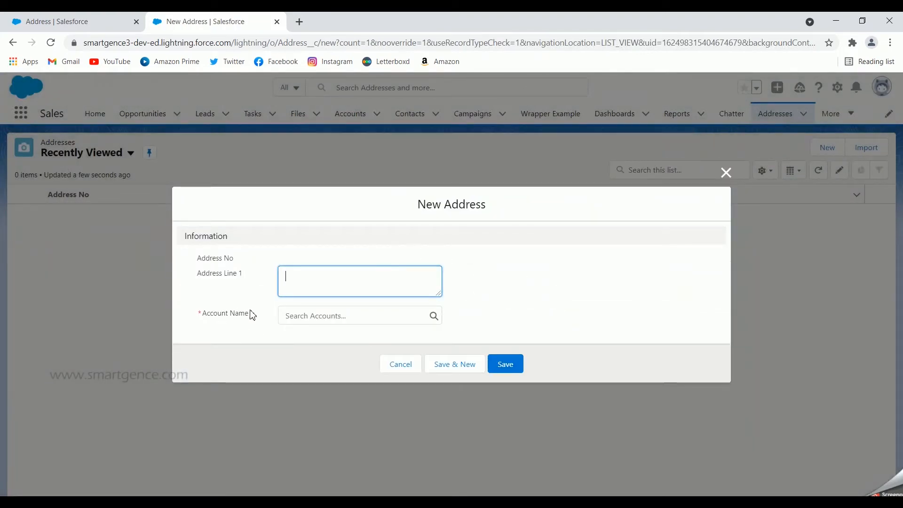
drag(250, 314, 206, 322)
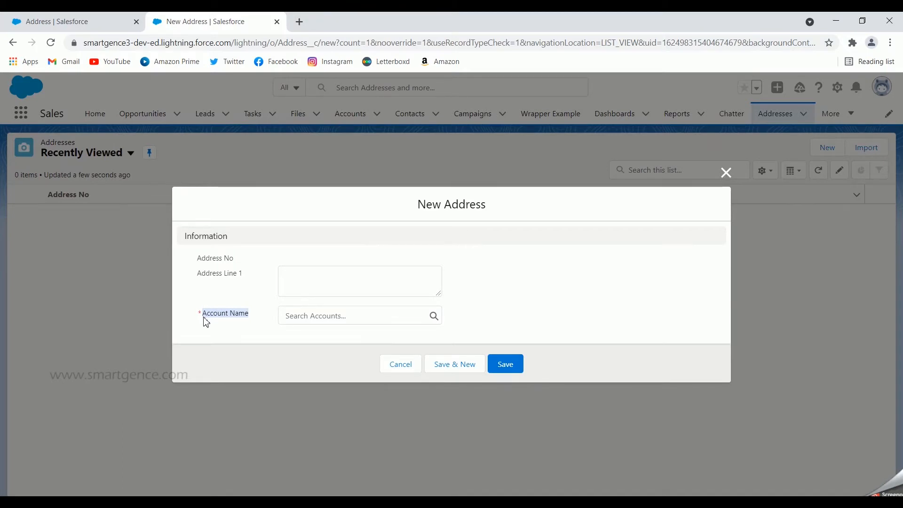
click(315, 277)
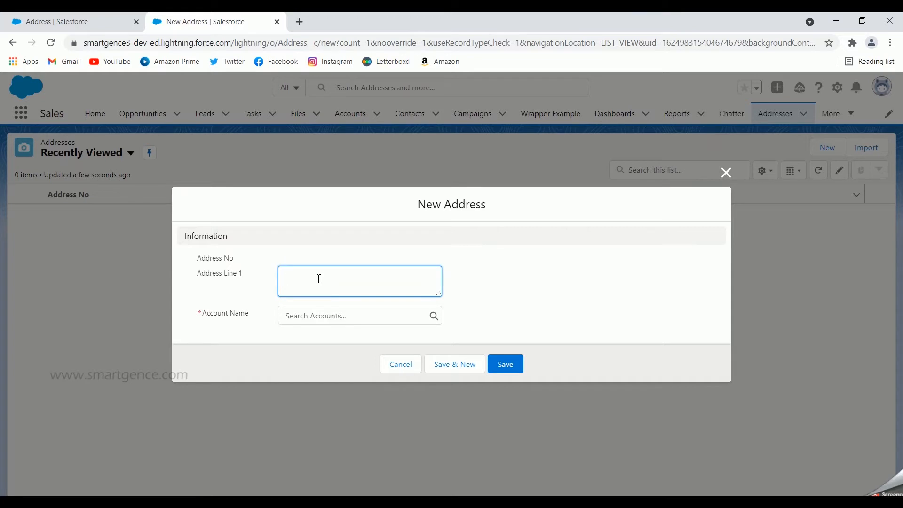
text(KK Nagar,)
key(Return)
text(Chennai.)
- Choose Joe Pesci from the recent accounts as the Account Name and save the address record
click(401, 322)
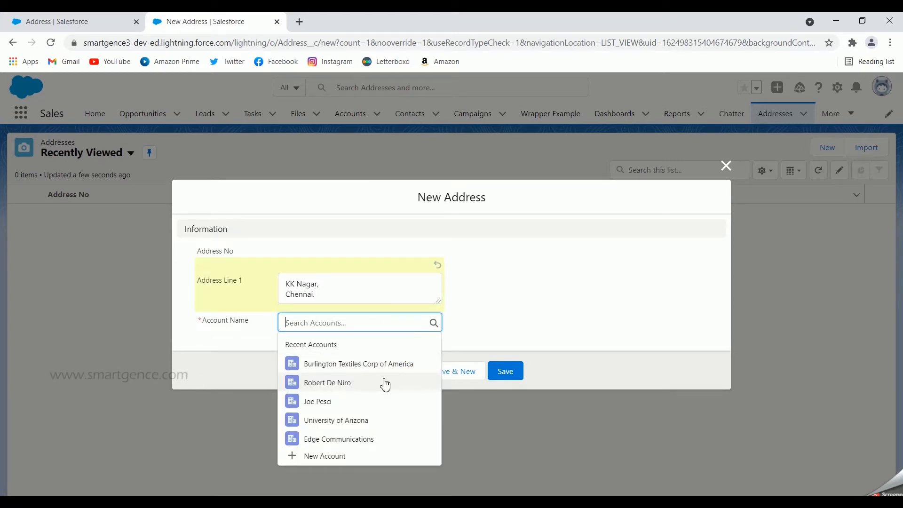
click(335, 407)
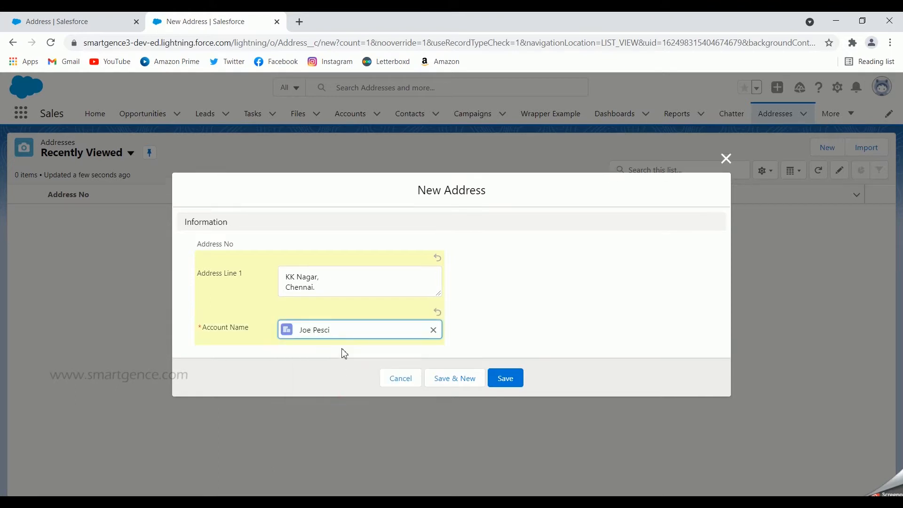
click(349, 330)
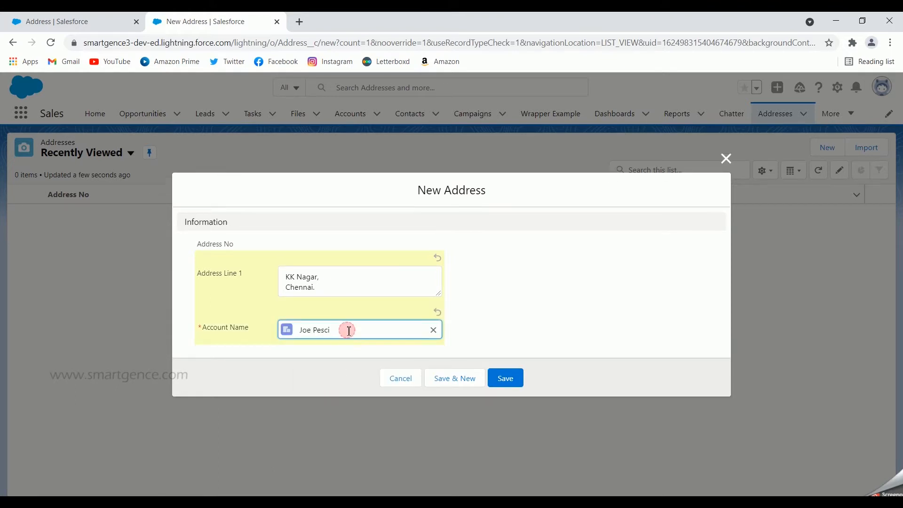
click(433, 329)
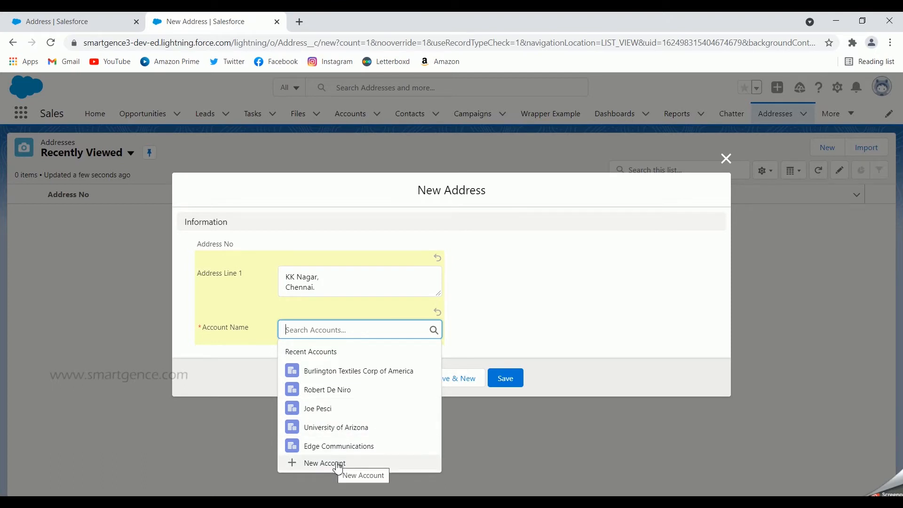
click(322, 417)
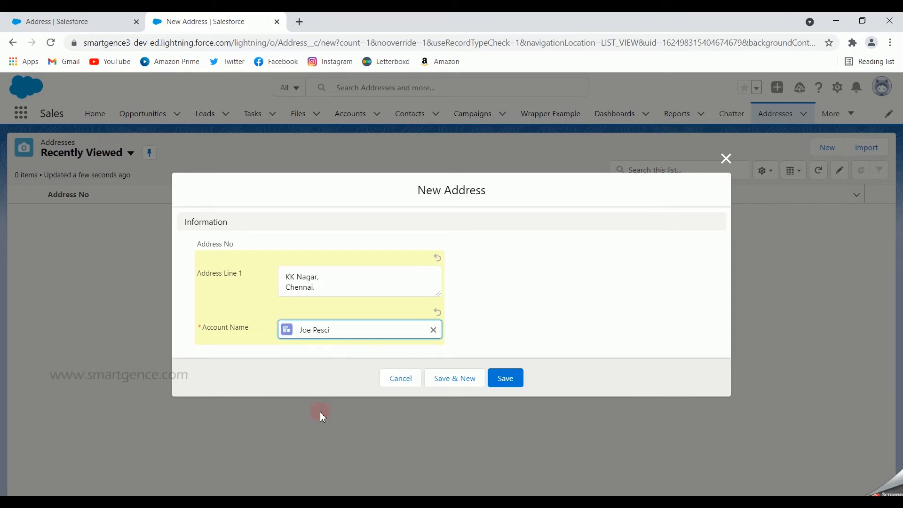
click(507, 379)
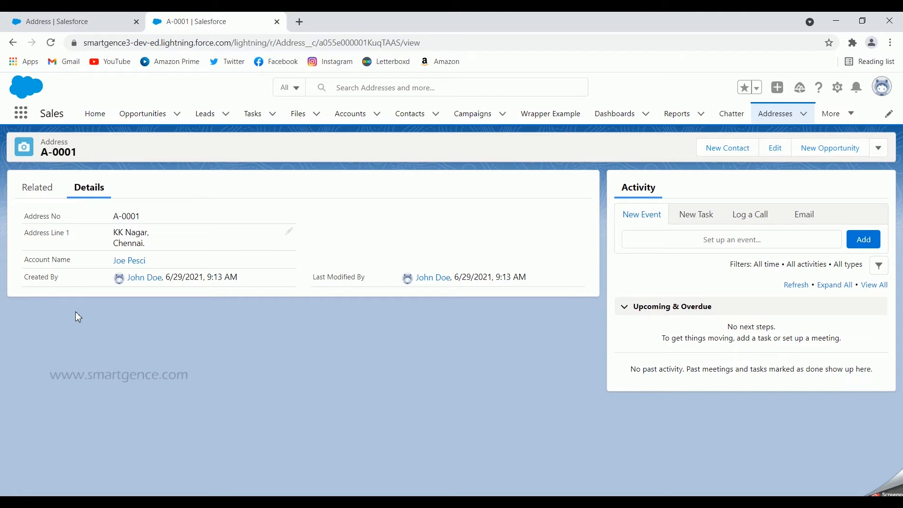
- Open the address's parent account in a separate browser tab and examine its details and its Address Details related list
ctrl+click(130, 260)
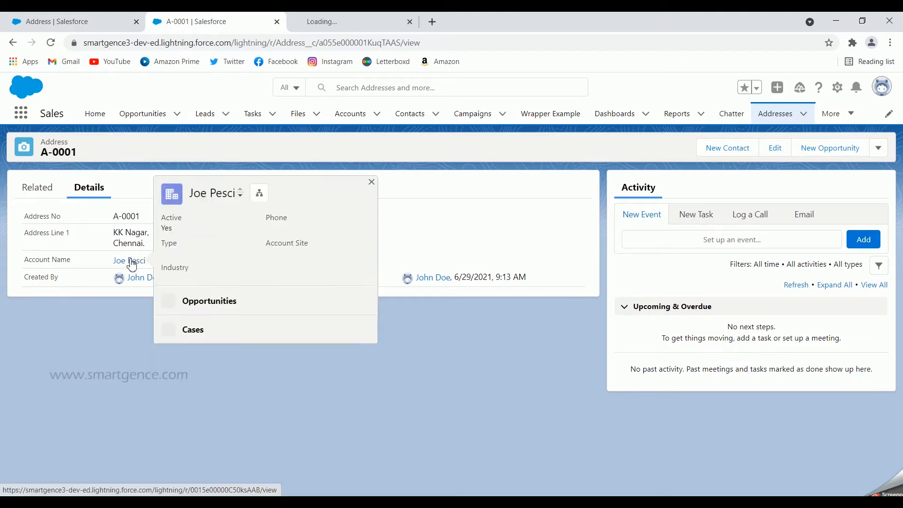
click(372, 25)
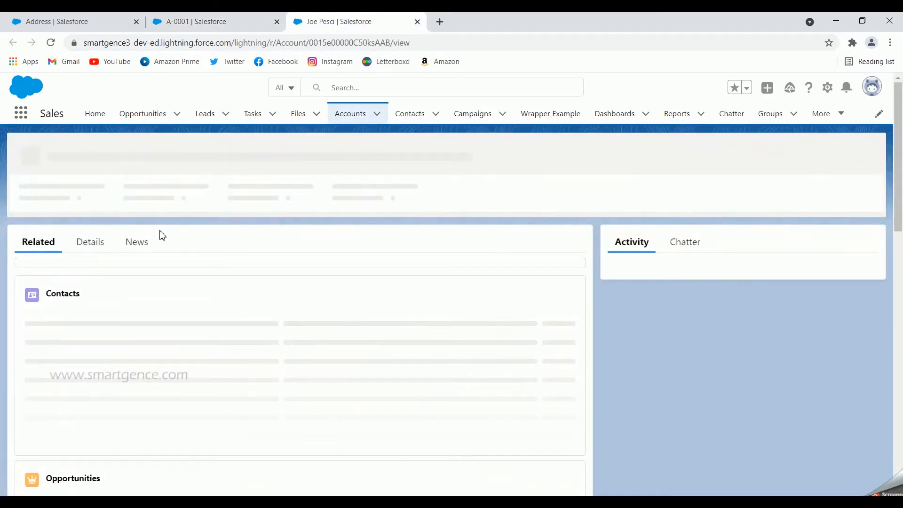
click(98, 229)
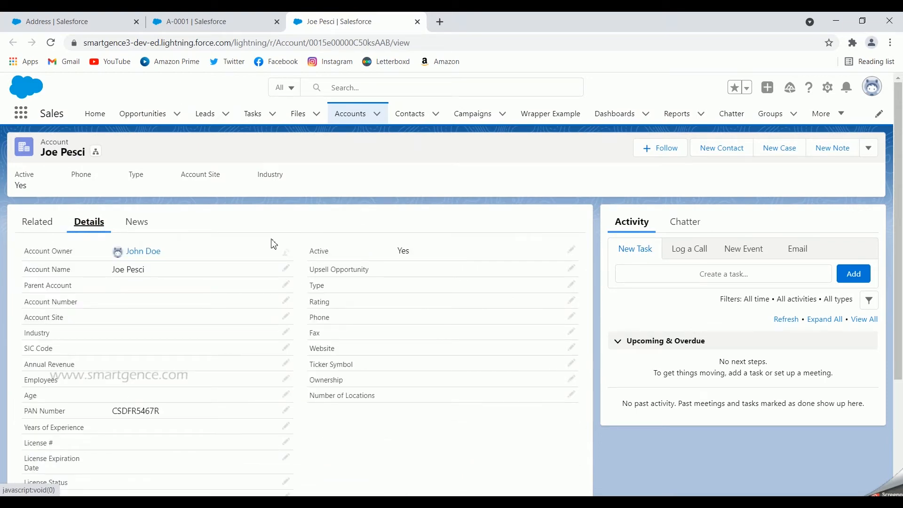
click(38, 228)
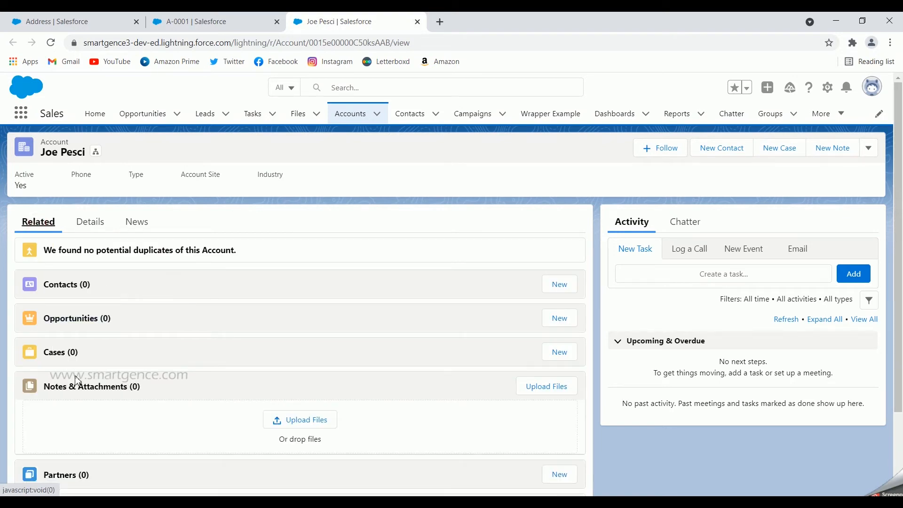
scroll(77, 380, down, 2)
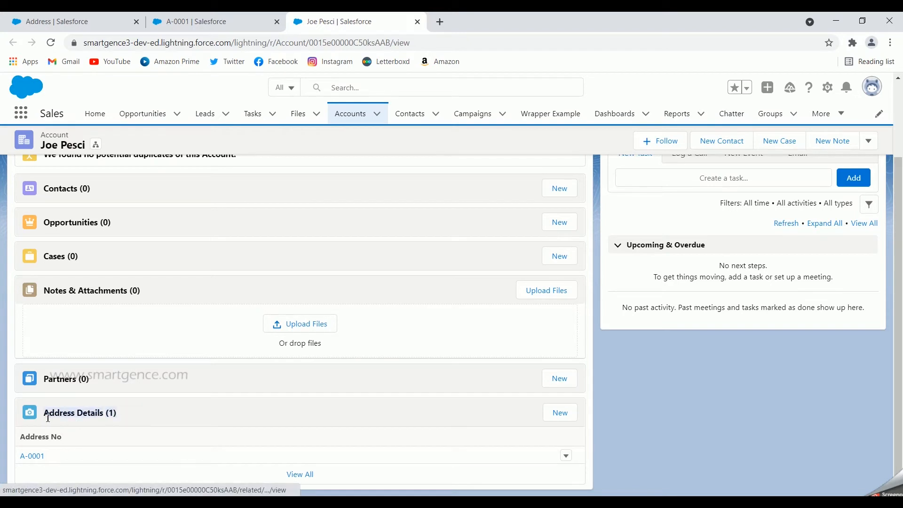
mouse_move(52, 457)
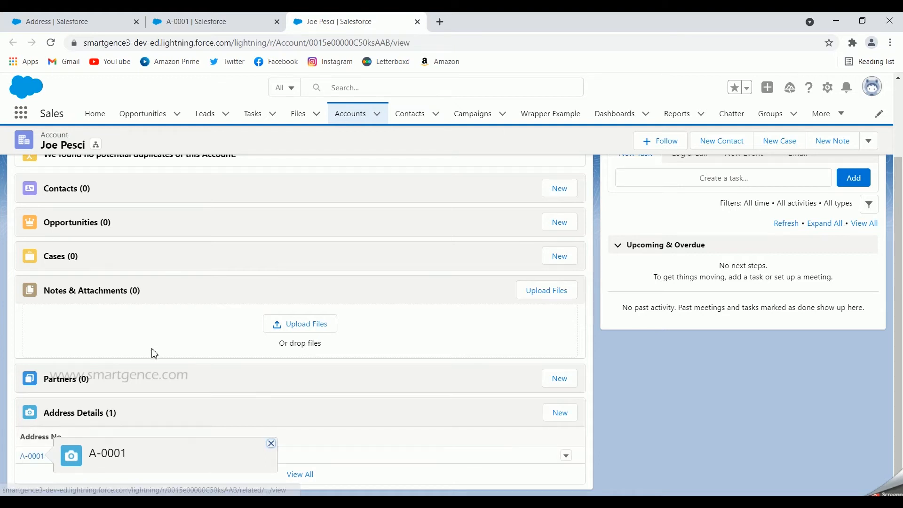
scroll(157, 356, up, 2)
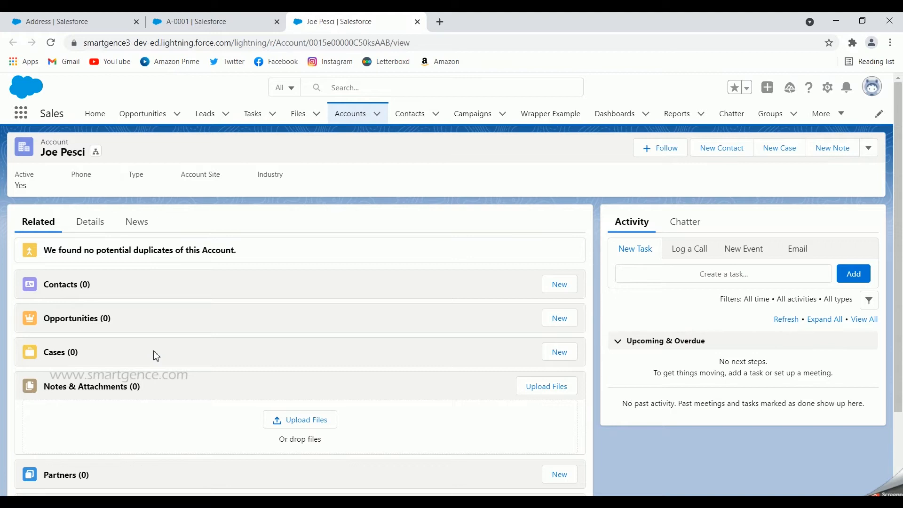
- Delete the Joe Pesci account, then reload its address record A-0001 to check the effect on the child record
click(867, 159)
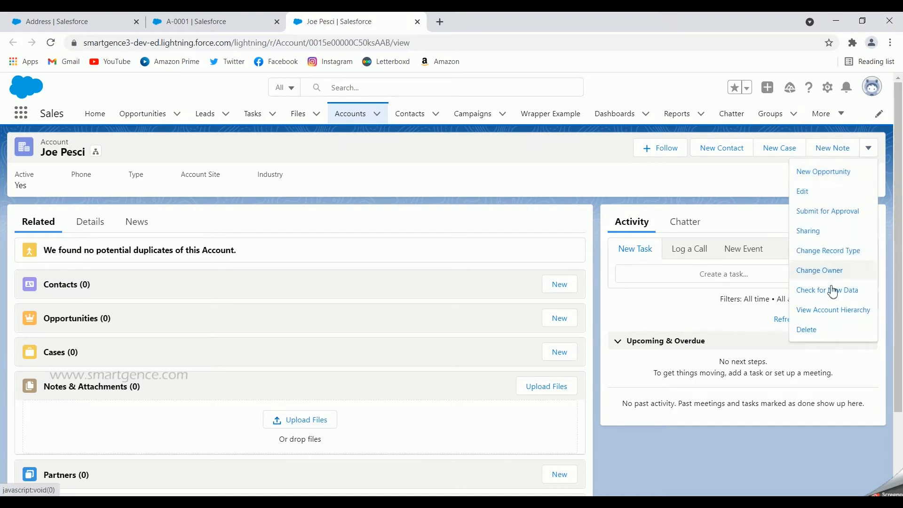
click(819, 330)
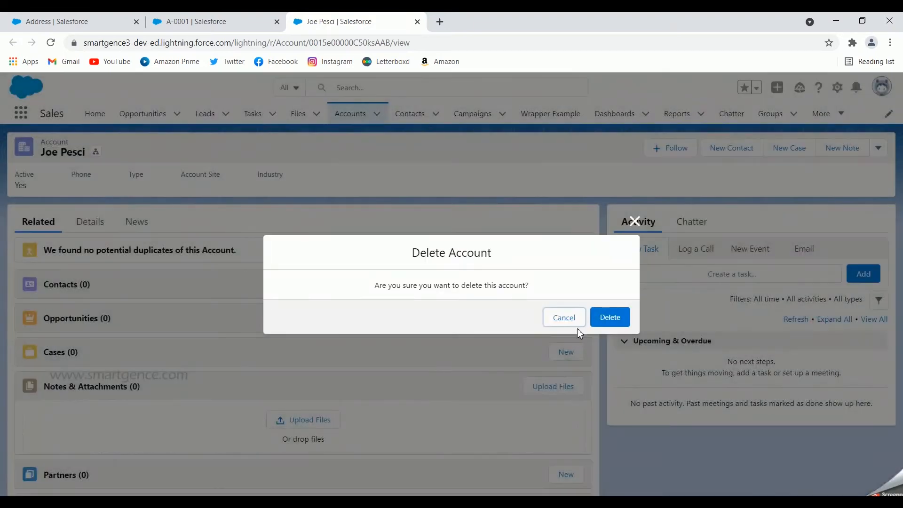
click(608, 317)
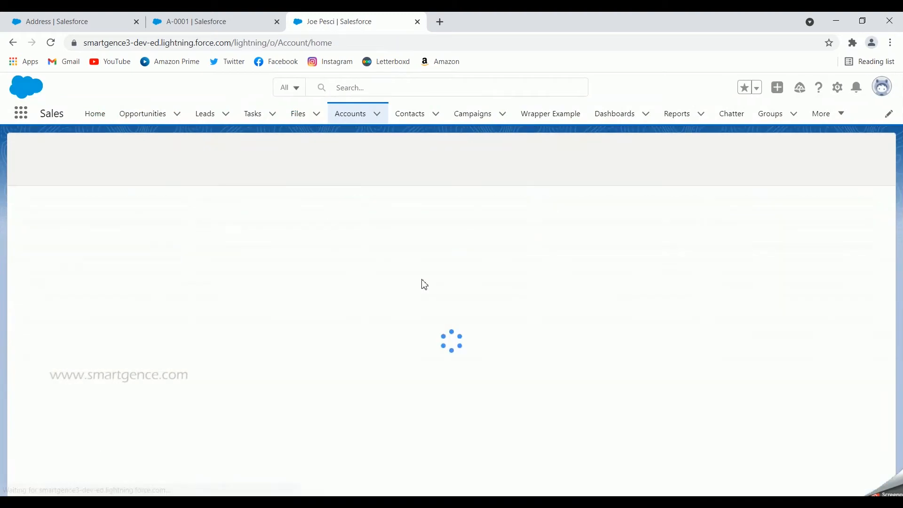
click(224, 20)
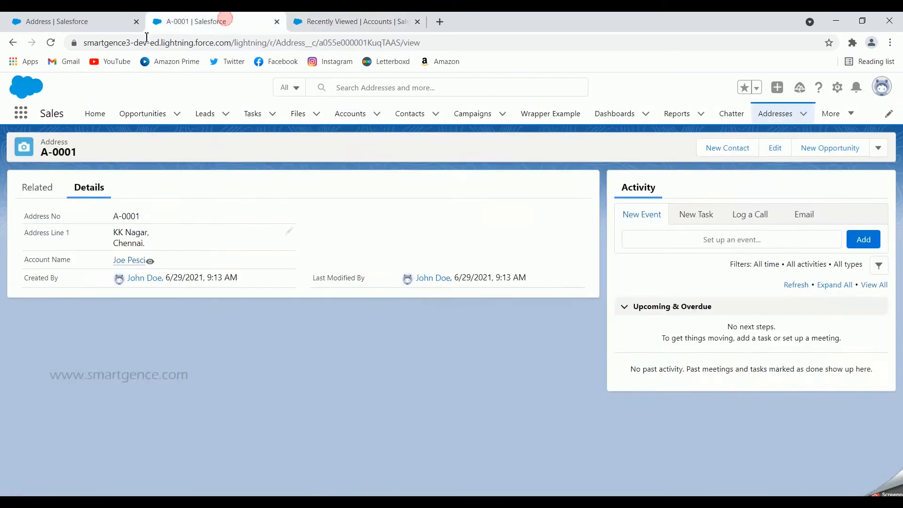
click(51, 43)
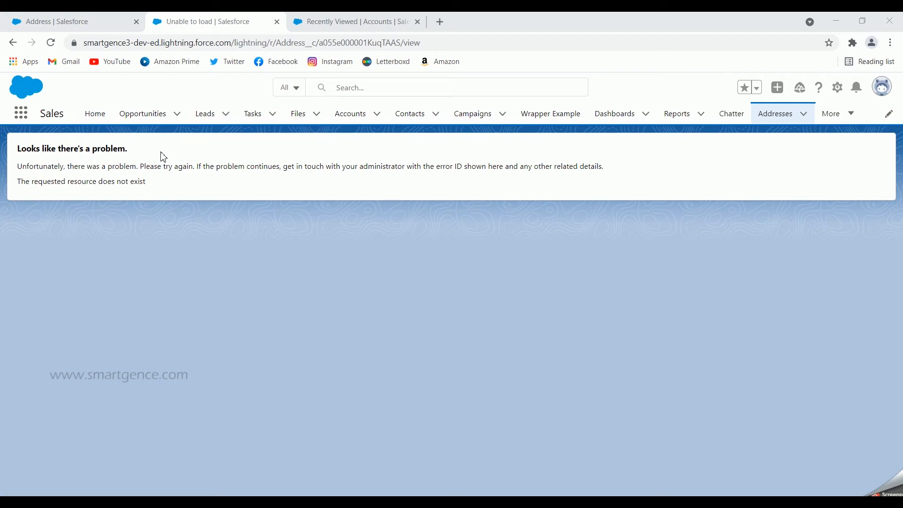
- Return to the setup browser tab and open the Contact object's Fields & Relationships from Object Manager
click(87, 16)
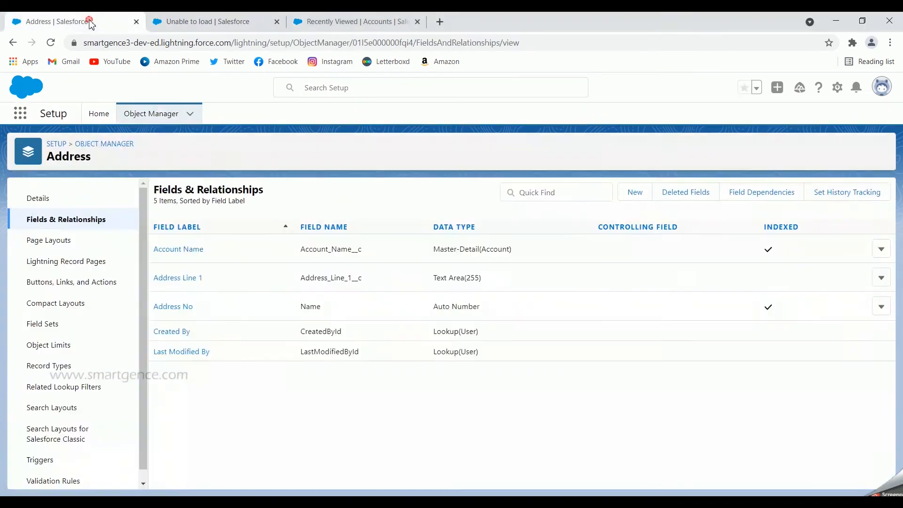
click(96, 114)
click(155, 123)
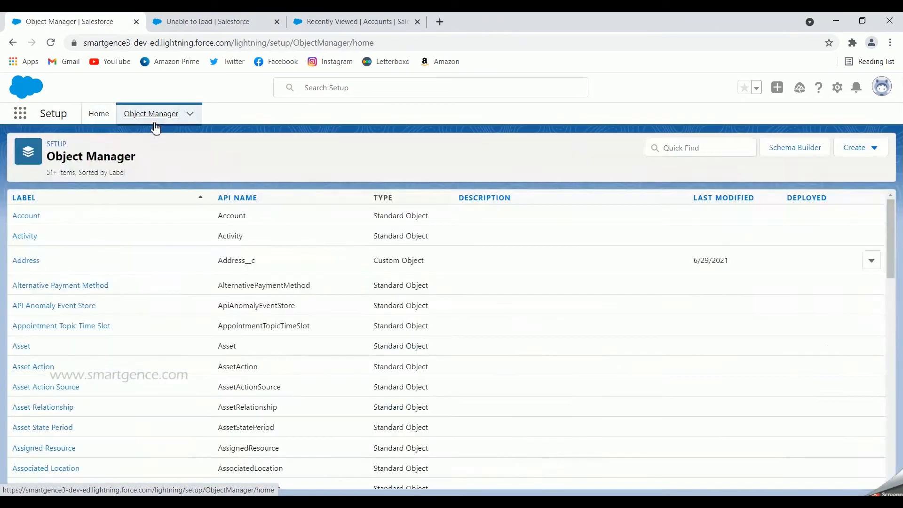
scroll(107, 314, down, 3)
scroll(107, 316, down, 7)
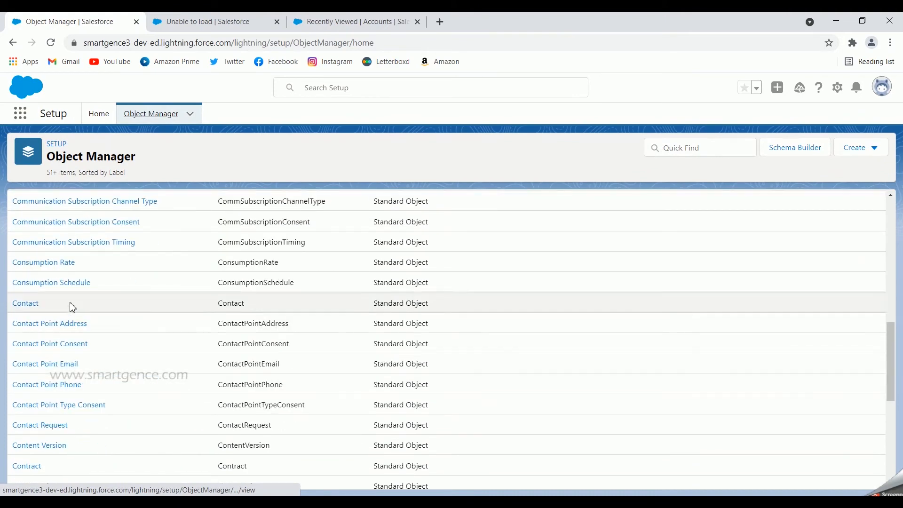
click(28, 304)
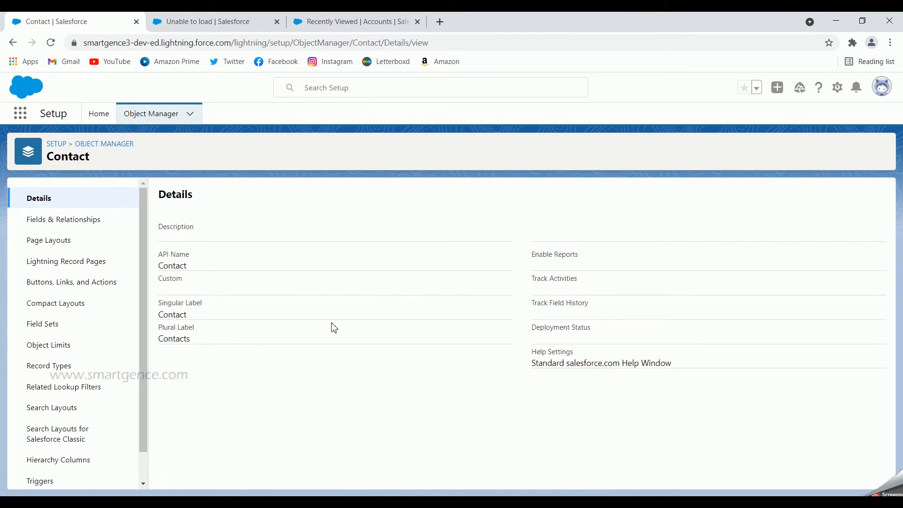
click(66, 221)
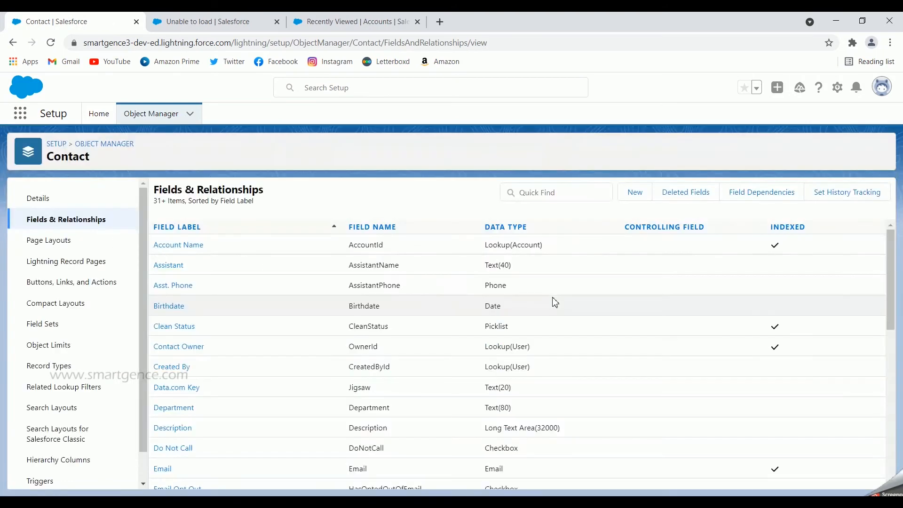
- Create a Lookup Relationship field on Contact related to the Department object and continue to its label and name settings
click(639, 194)
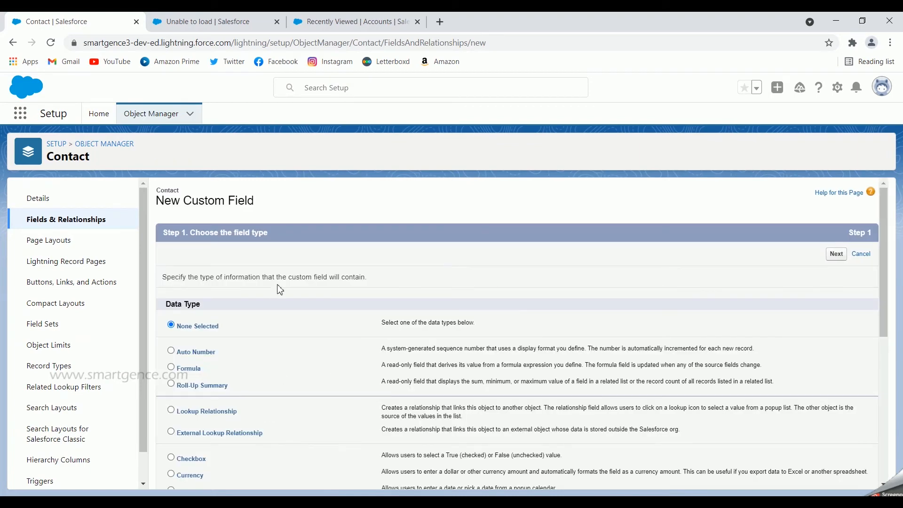
click(171, 410)
click(836, 254)
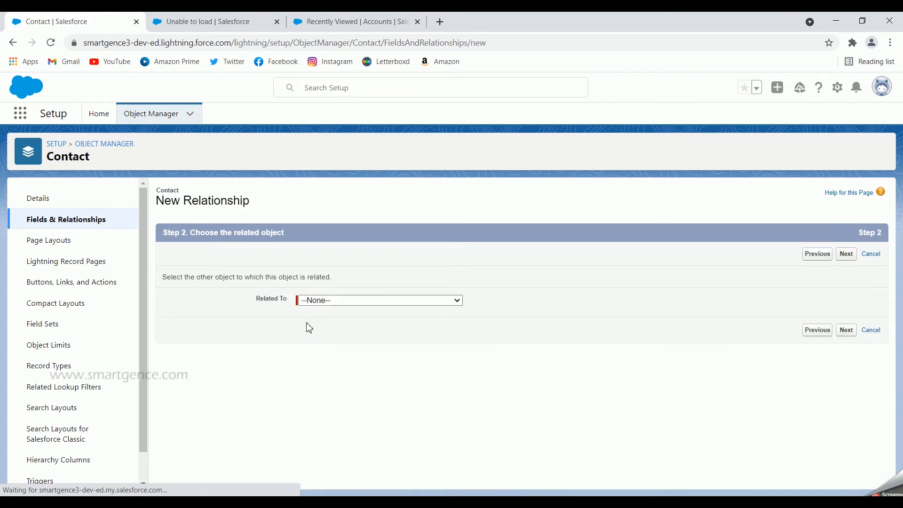
click(354, 303)
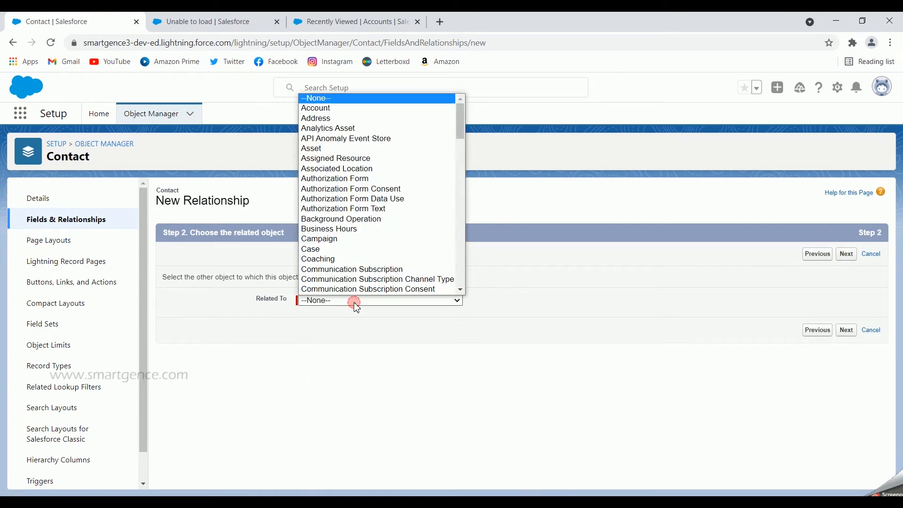
text(de)
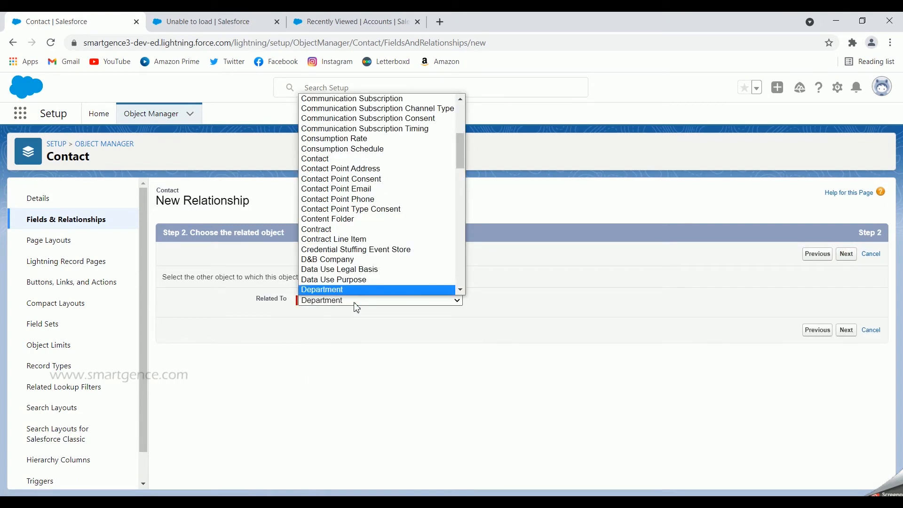
key(Return)
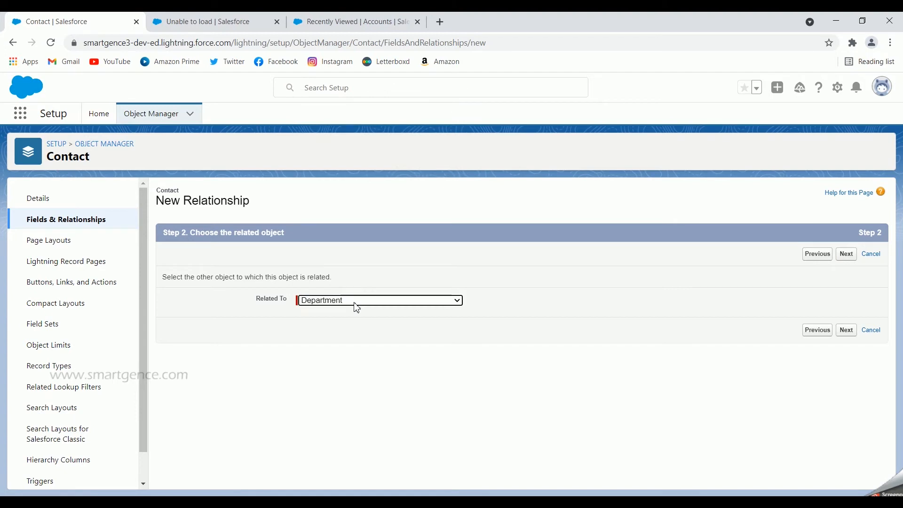
click(844, 333)
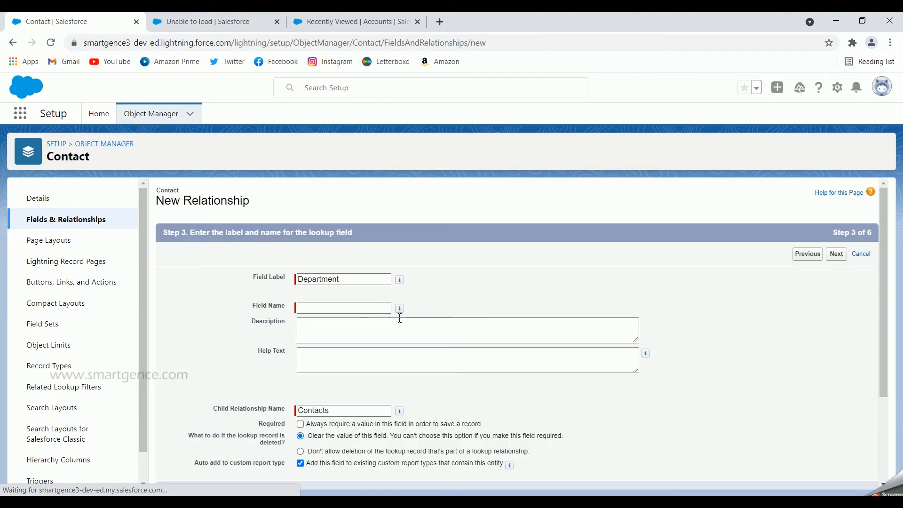
- Fill in the field name Department, keep Contacts as the child relationship name, and continue to field-level security
click(433, 287)
scroll(444, 322, down, 1)
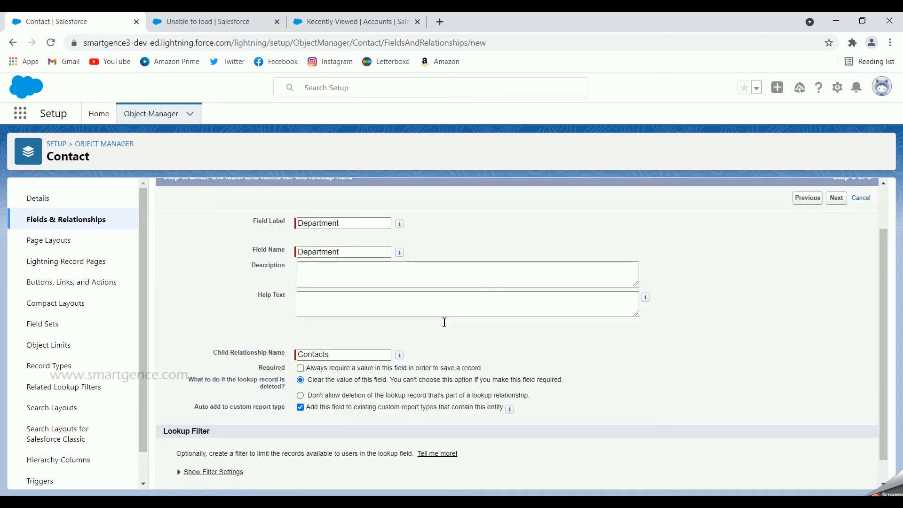
click(360, 352)
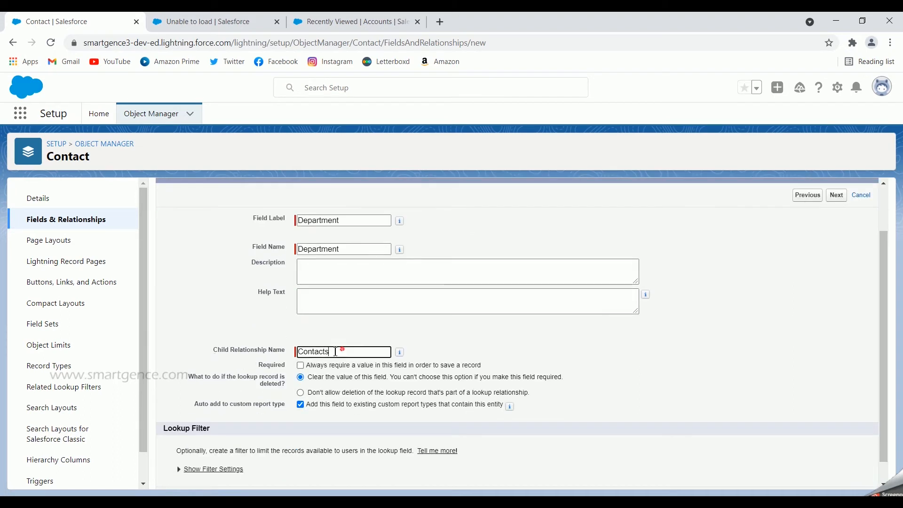
double_click(348, 351)
click(465, 325)
scroll(467, 329, down, 1)
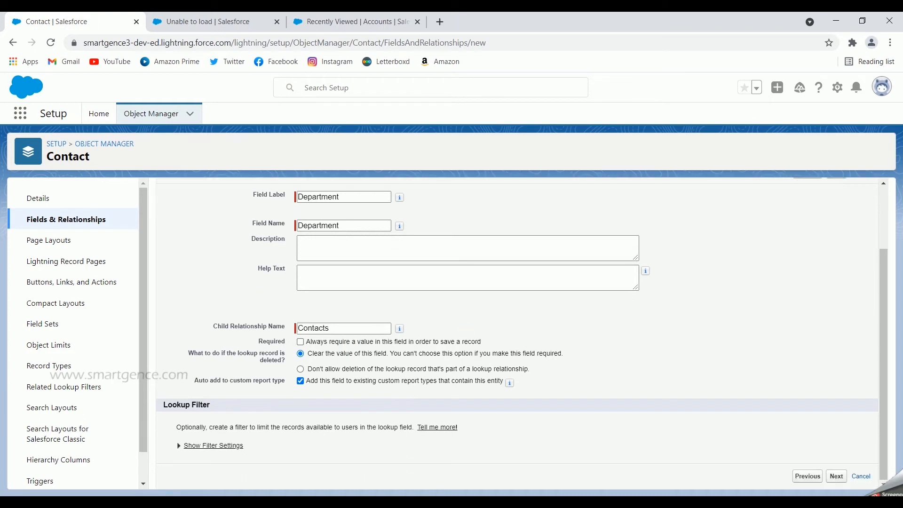
scroll(502, 417, up, 2)
click(836, 254)
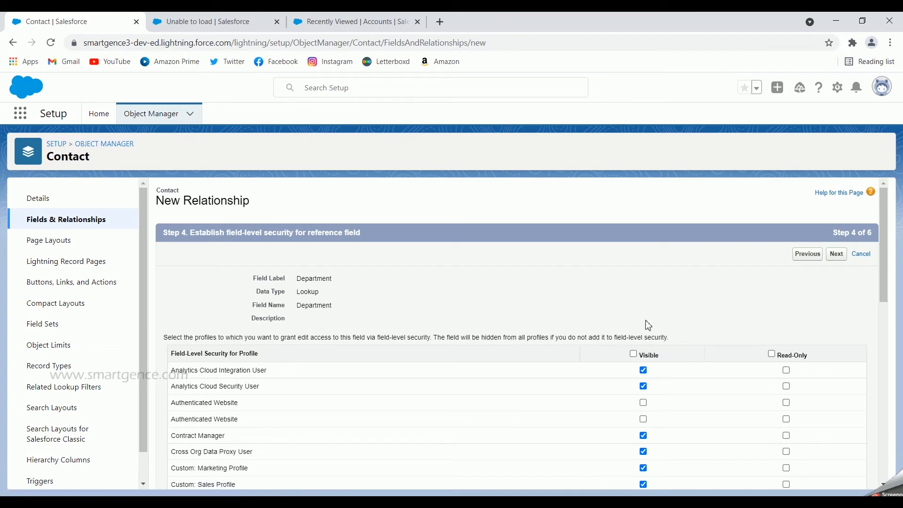
- Make the Department lookup field visible to all profiles and continue to the page layout selection
scroll(681, 338, down, 1)
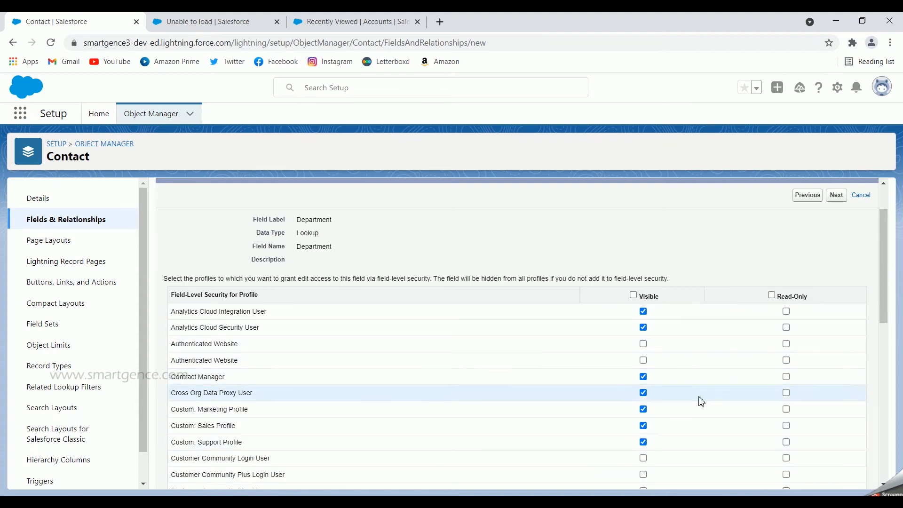
click(633, 295)
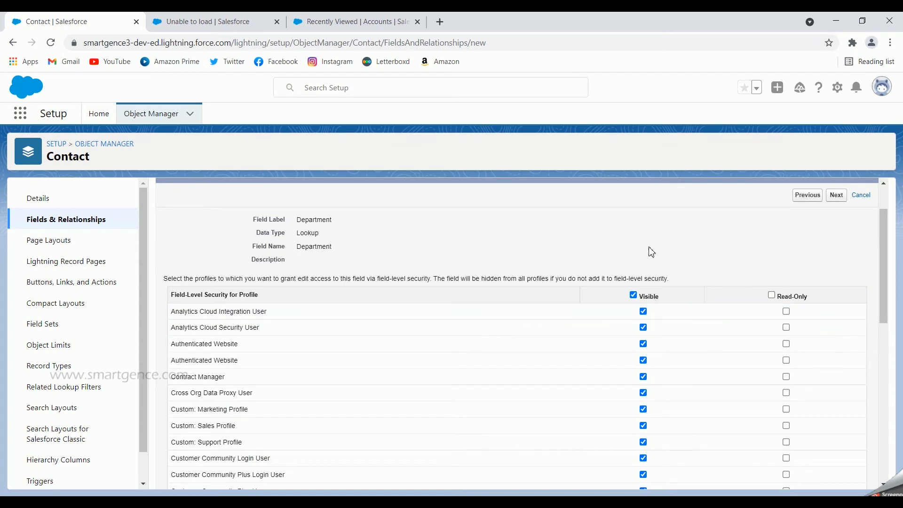
scroll(690, 360, down, 6)
scroll(690, 360, down, 3)
scroll(686, 358, up, 10)
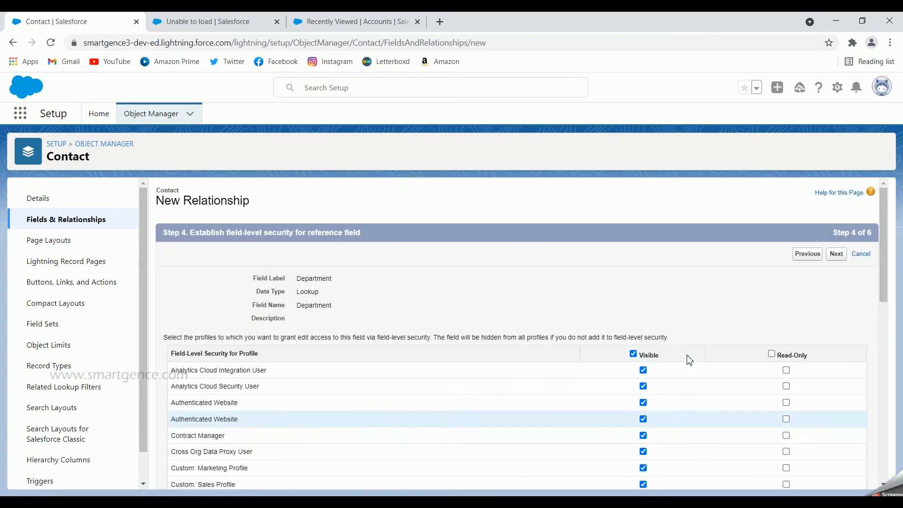
click(836, 254)
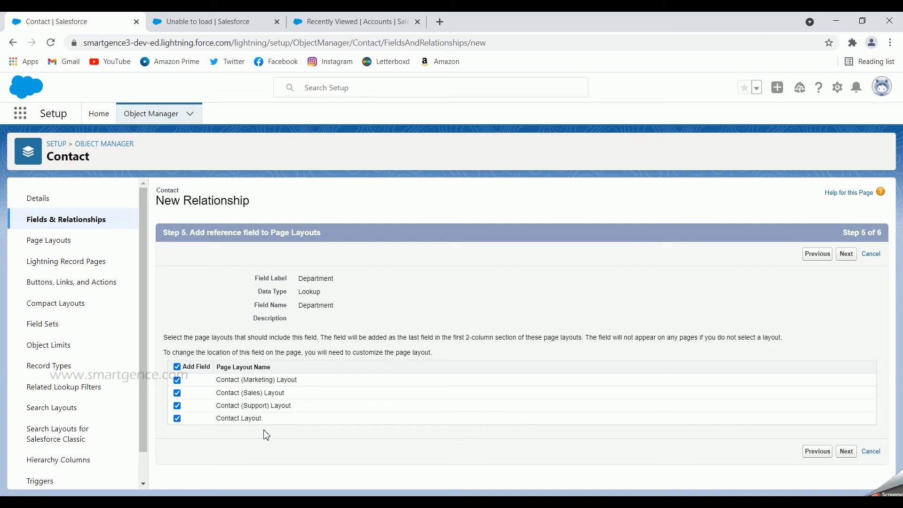
- Keep the field on all Contact page layouts, label the related list "Student details", and save the relationship
click(847, 450)
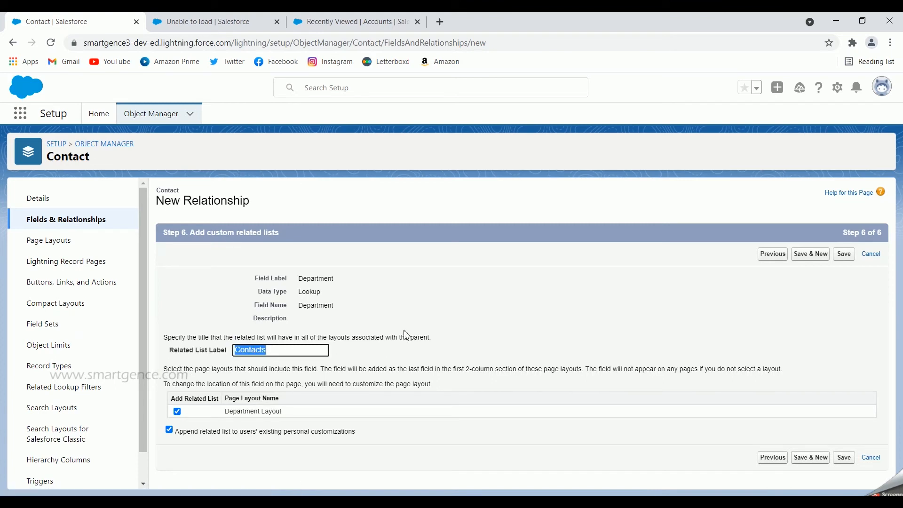
text(Student detail)
click(846, 254)
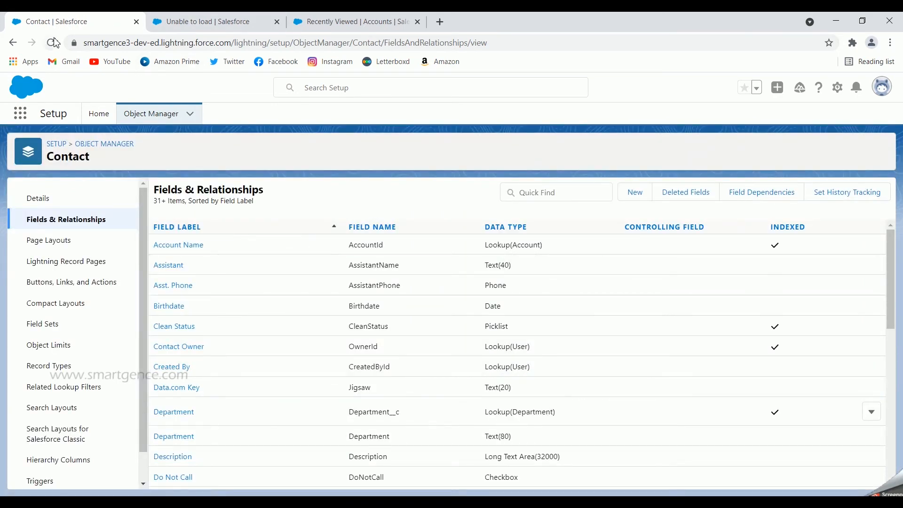
- Open the Contacts list in the second browser tab, close the leftover Accounts tab, and start a new contact
click(192, 21)
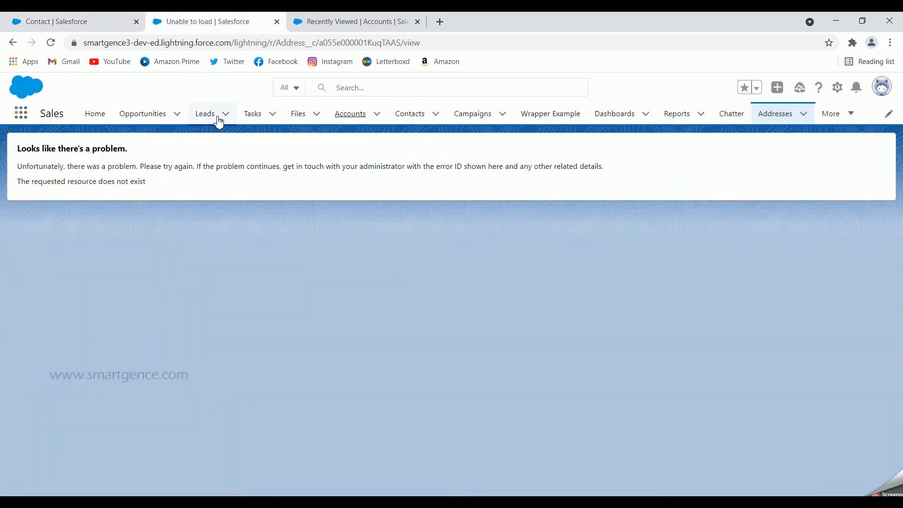
click(402, 117)
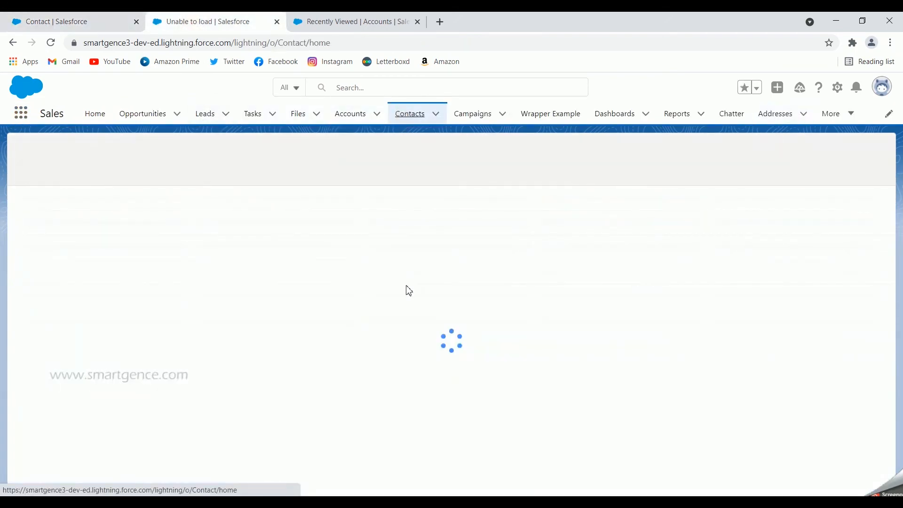
click(417, 22)
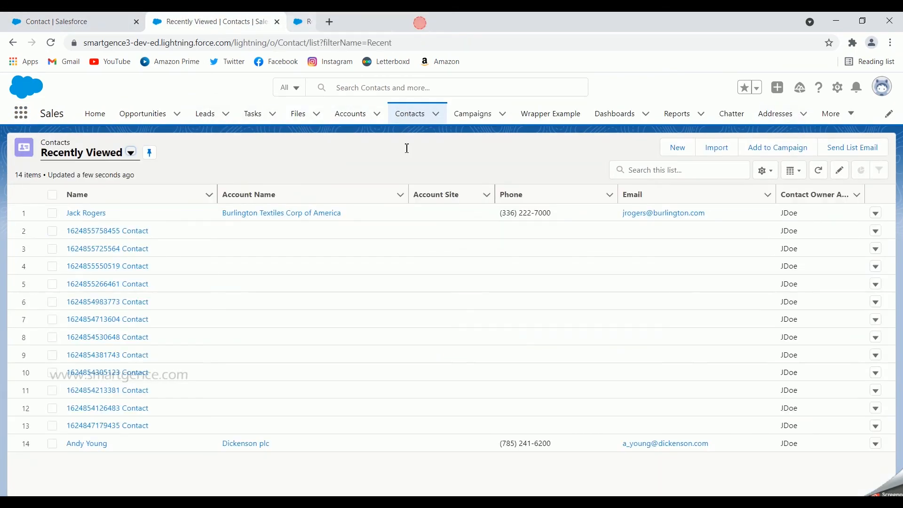
click(685, 147)
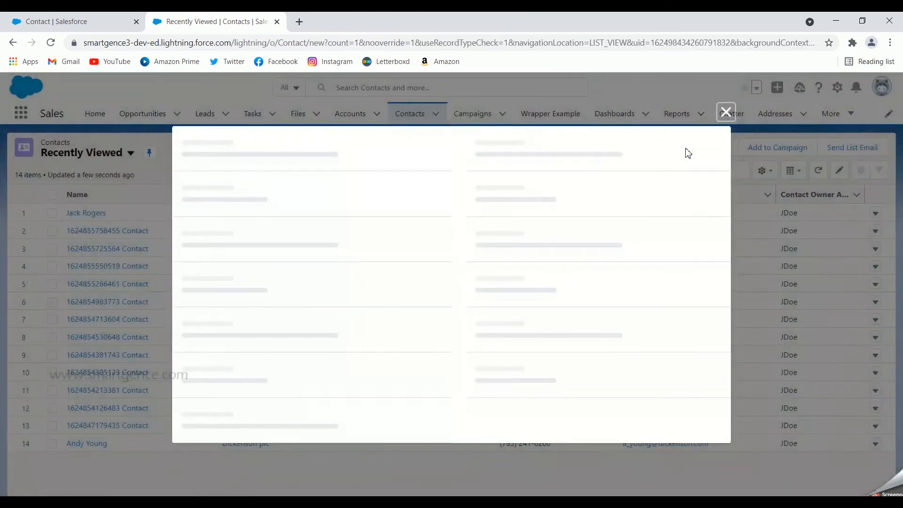
- Set the new contact's salutation to Mr. and enter the contact's first and last name
scroll(388, 306, down, 2)
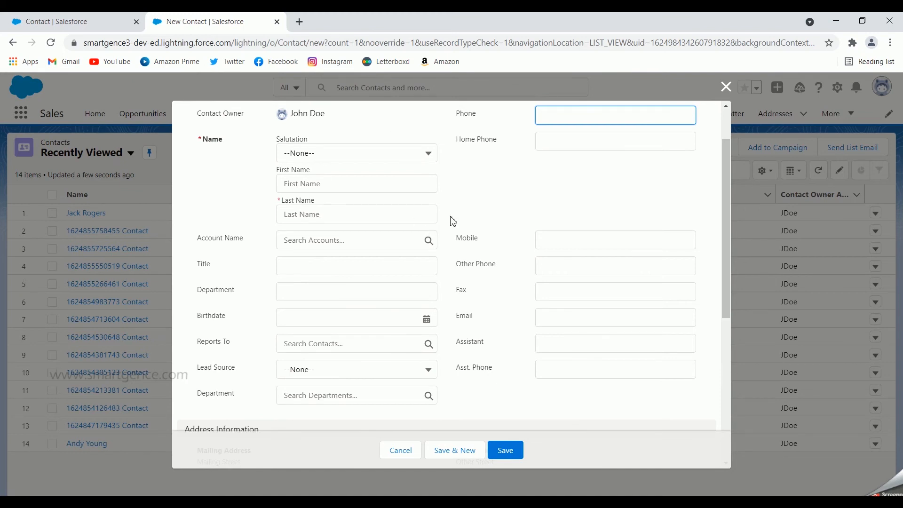
scroll(453, 222, up, 2)
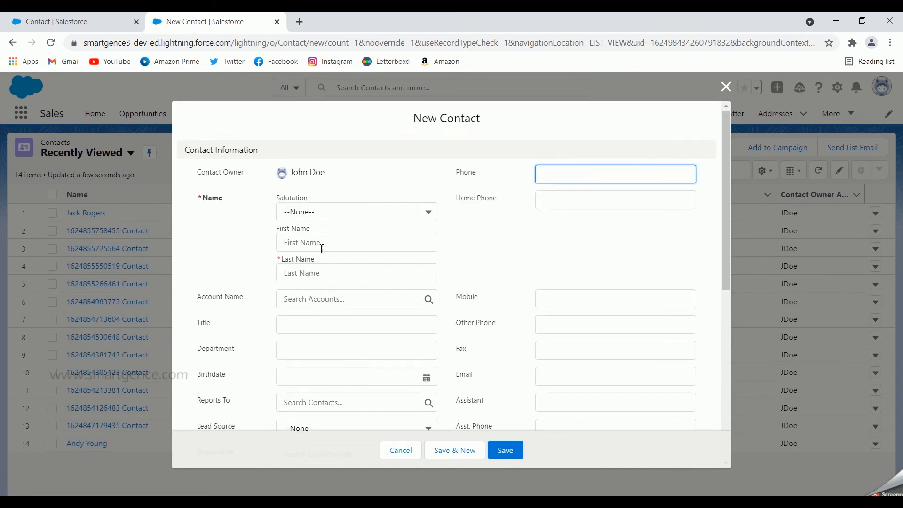
click(329, 273)
click(328, 212)
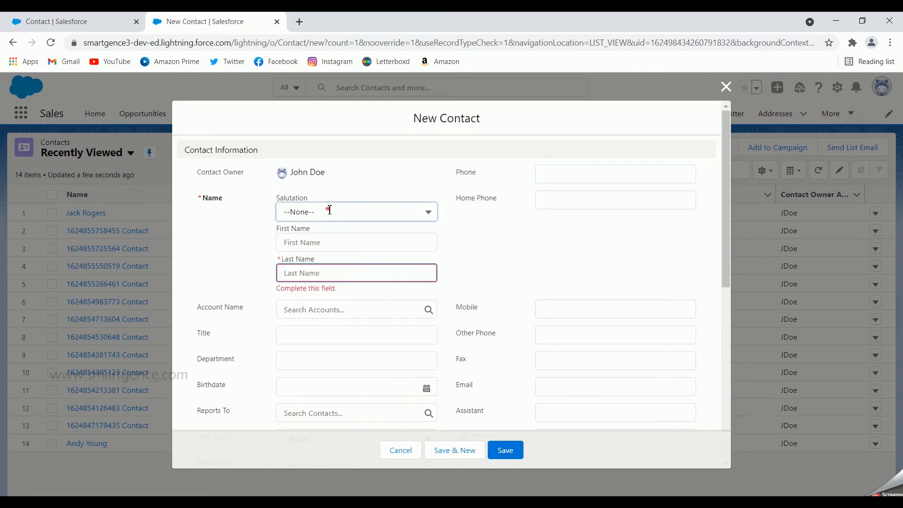
click(319, 255)
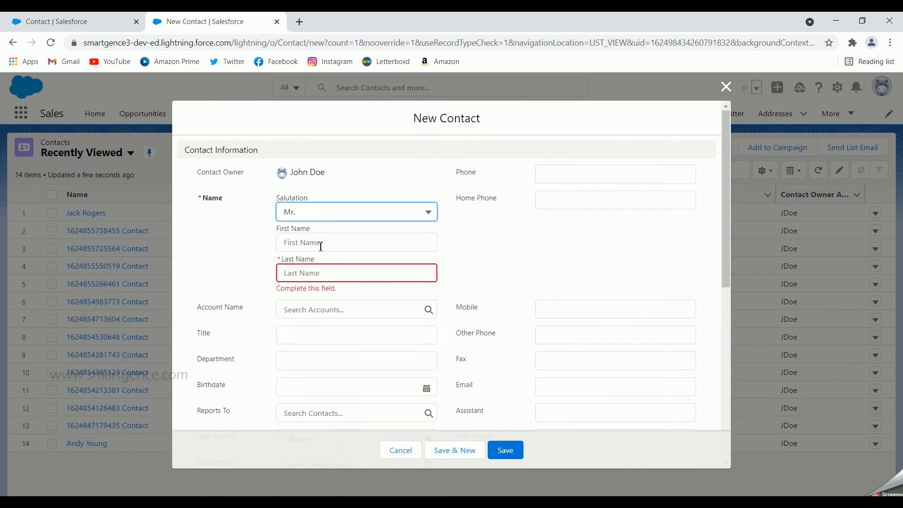
click(320, 242)
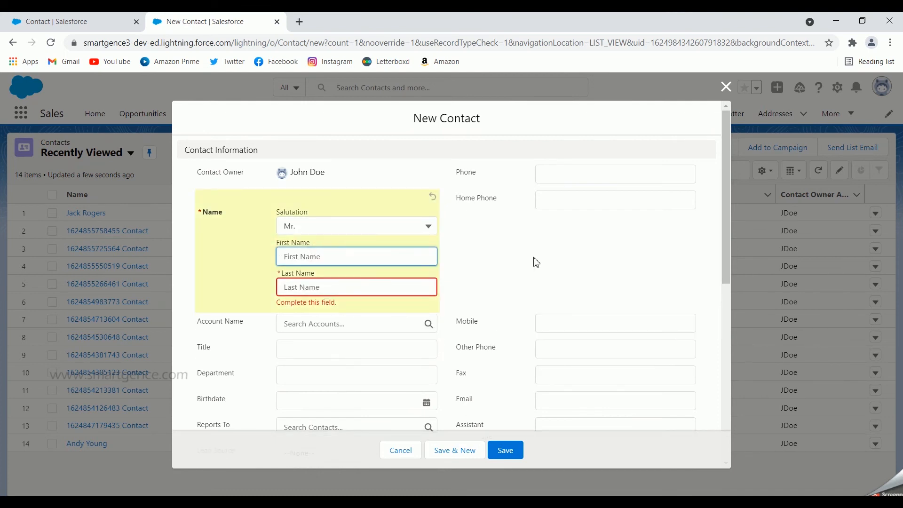
text(Daniel)
click(353, 287)
text(Ross)
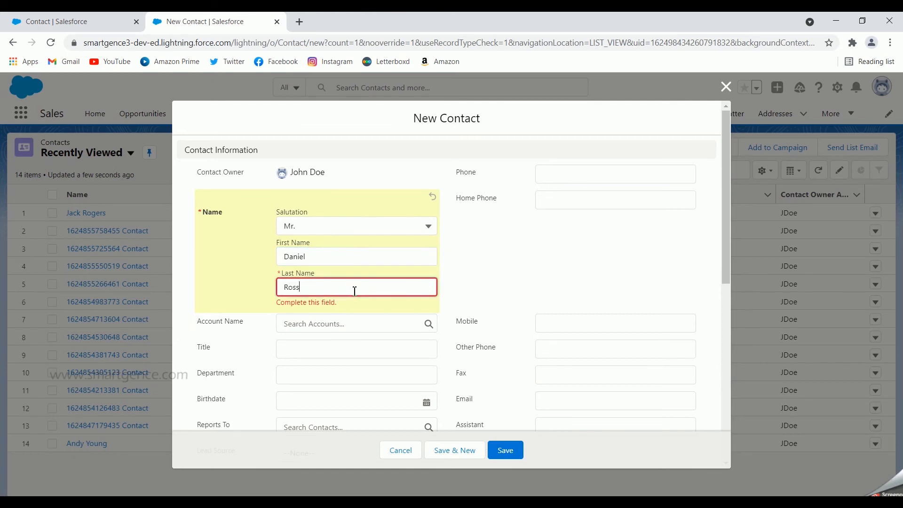
- Select CIVIL in the contact's Department lookup and save the contact
scroll(323, 403, down, 3)
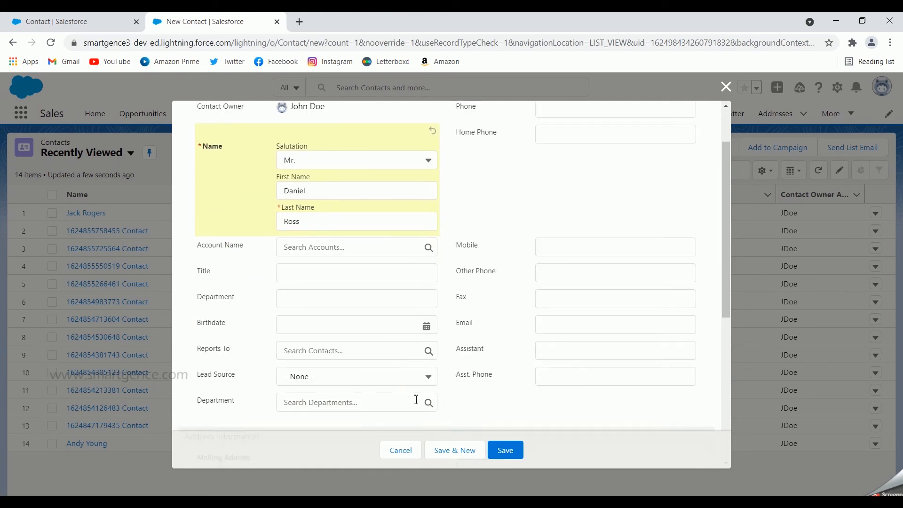
click(427, 350)
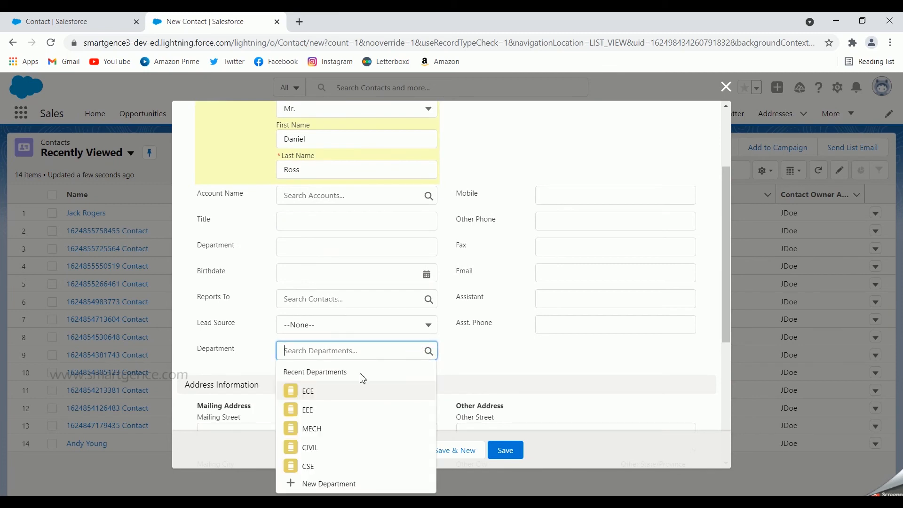
click(331, 453)
scroll(452, 373, down, 3)
scroll(459, 370, down, 3)
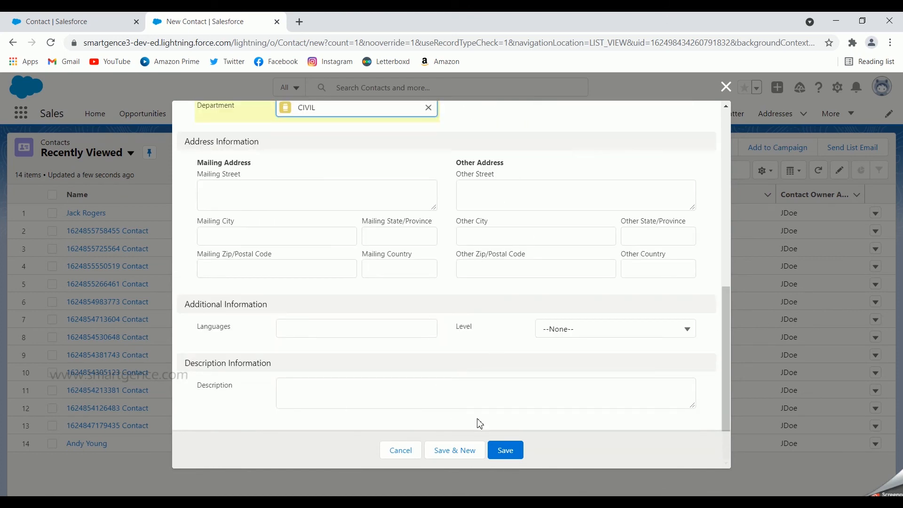
click(506, 450)
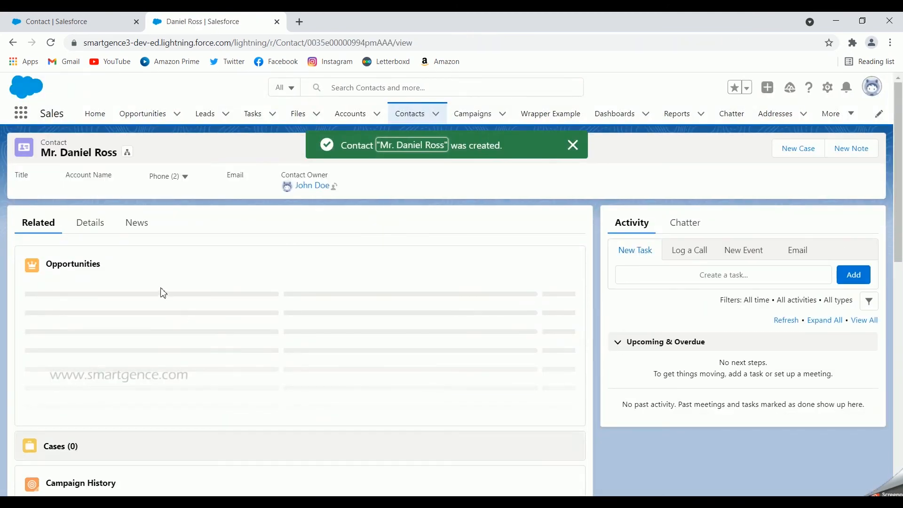
- View the contact's details, open its CIVIL department in a separate browser tab, and examine the Student details related list
click(94, 226)
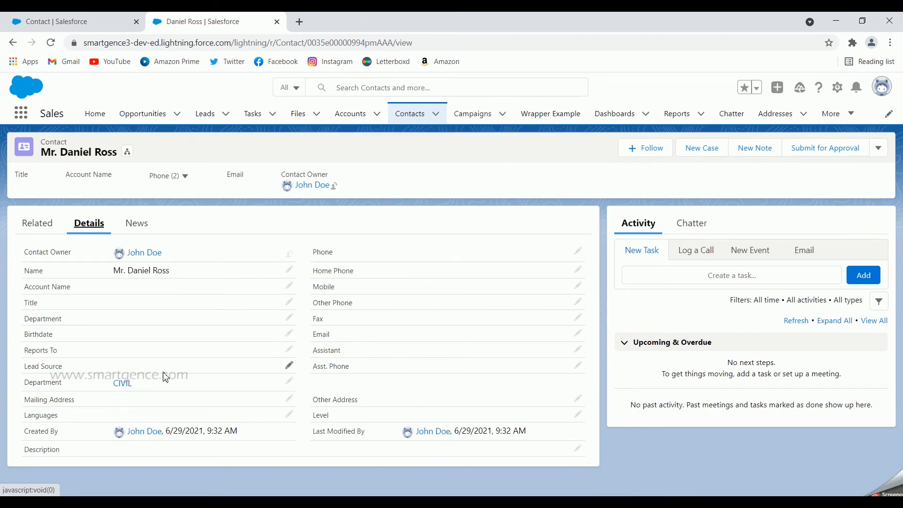
middle_click(119, 386)
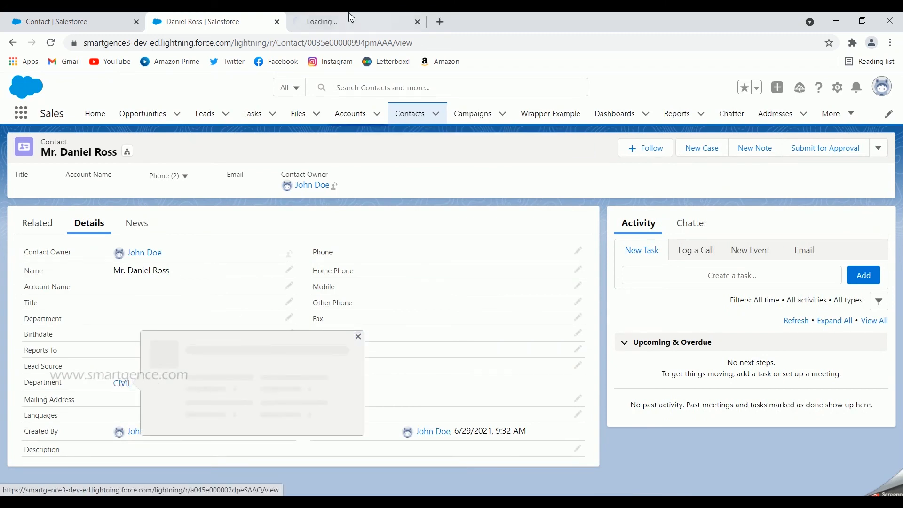
click(344, 20)
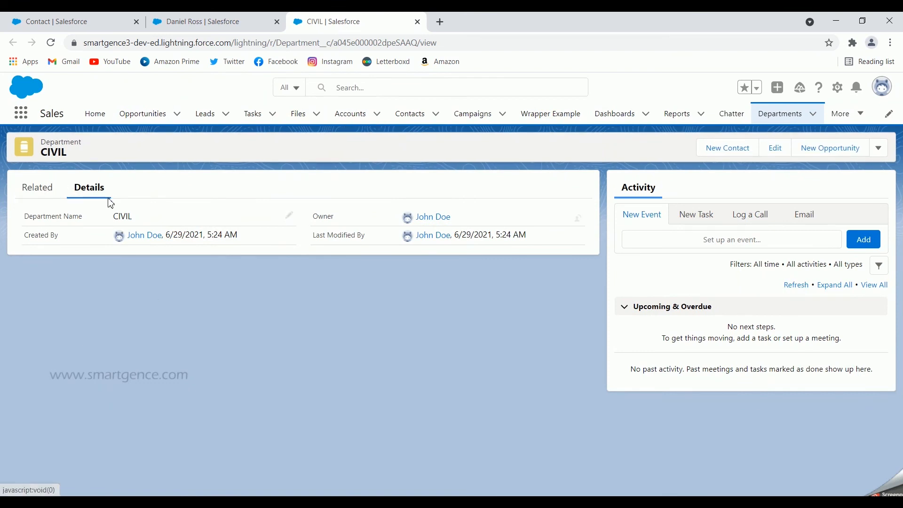
click(31, 196)
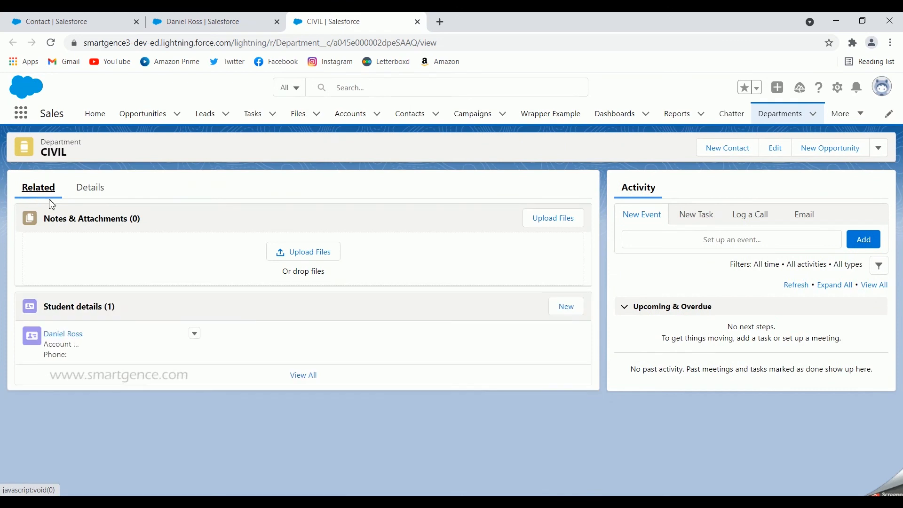
drag(126, 308, 51, 308)
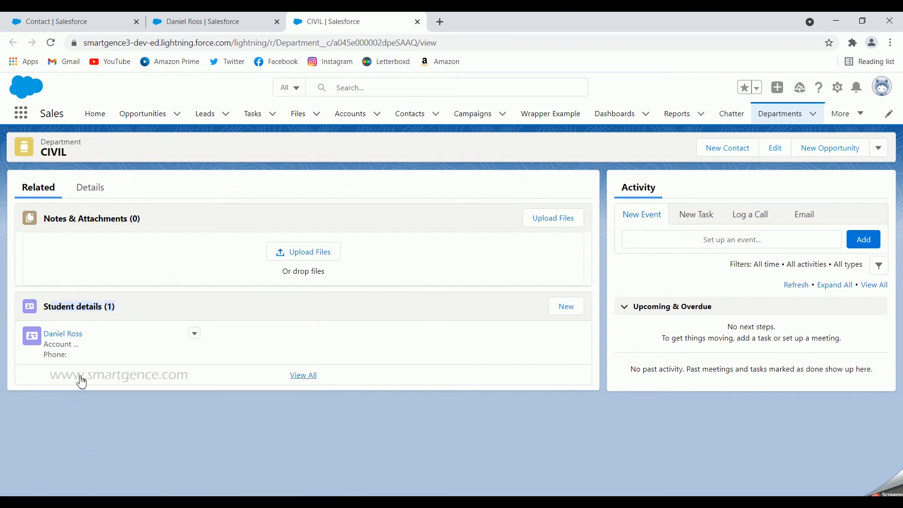
- Open the contact from the Student details list in a separate browser tab, and return to the CIVIL department
middle_click(69, 337)
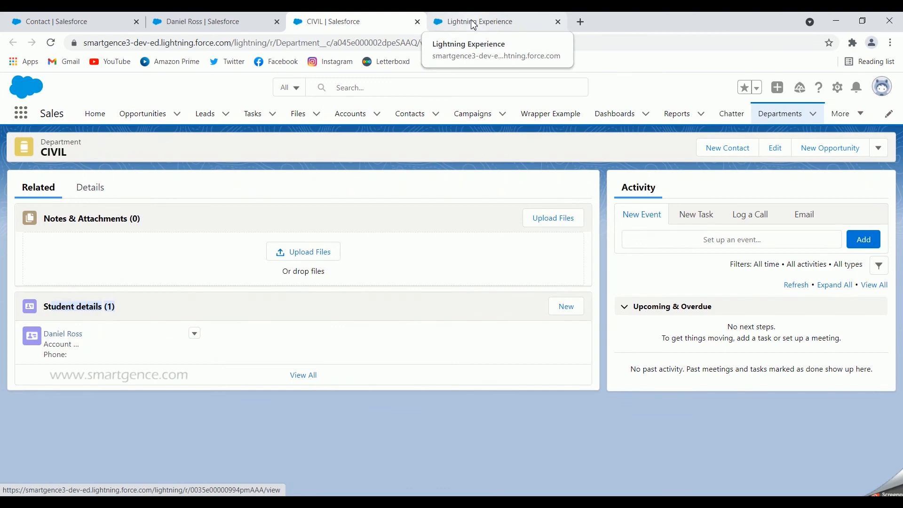
click(474, 24)
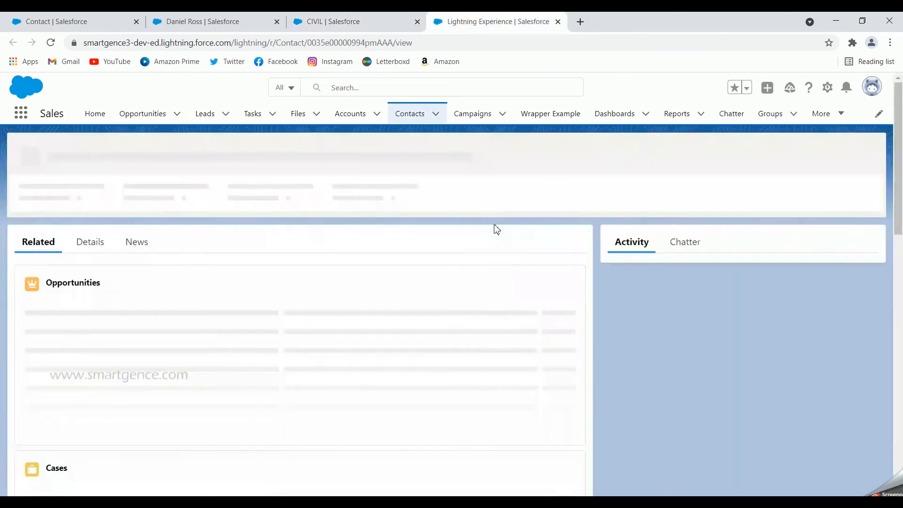
click(379, 22)
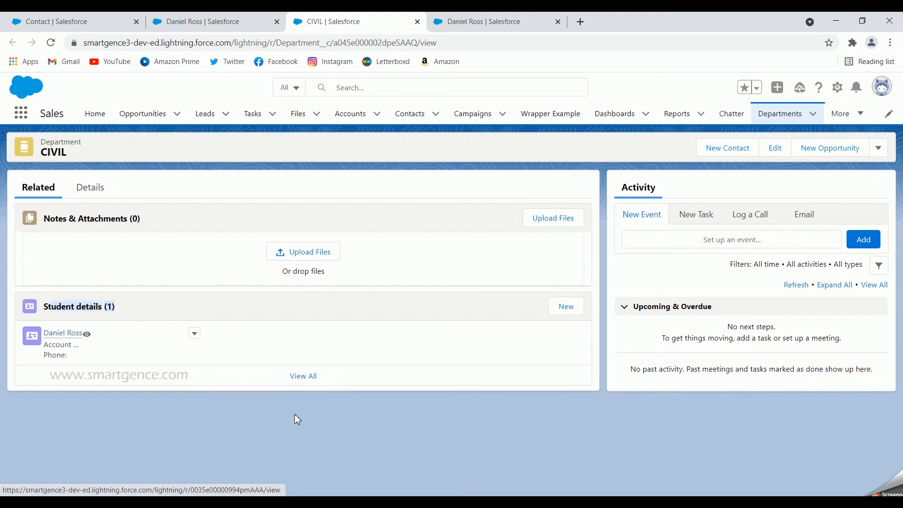
- Delete the CIVIL department record
click(880, 149)
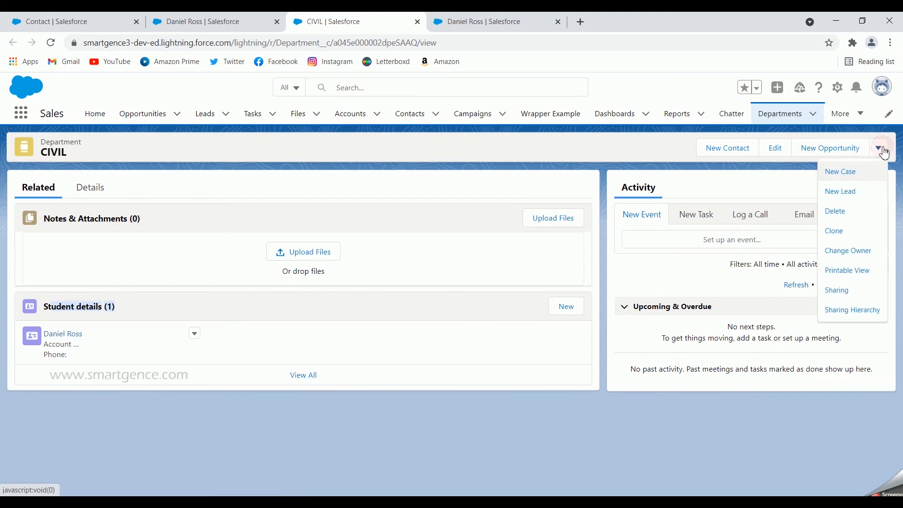
click(845, 216)
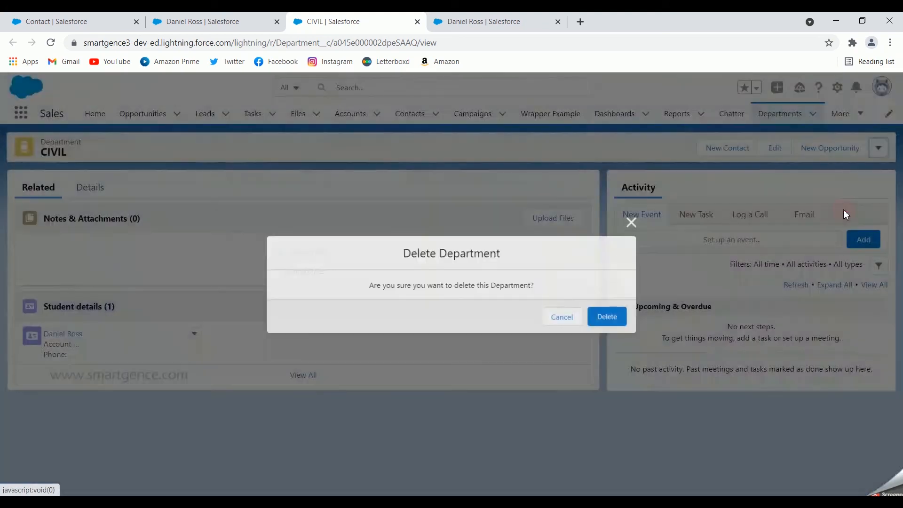
click(603, 322)
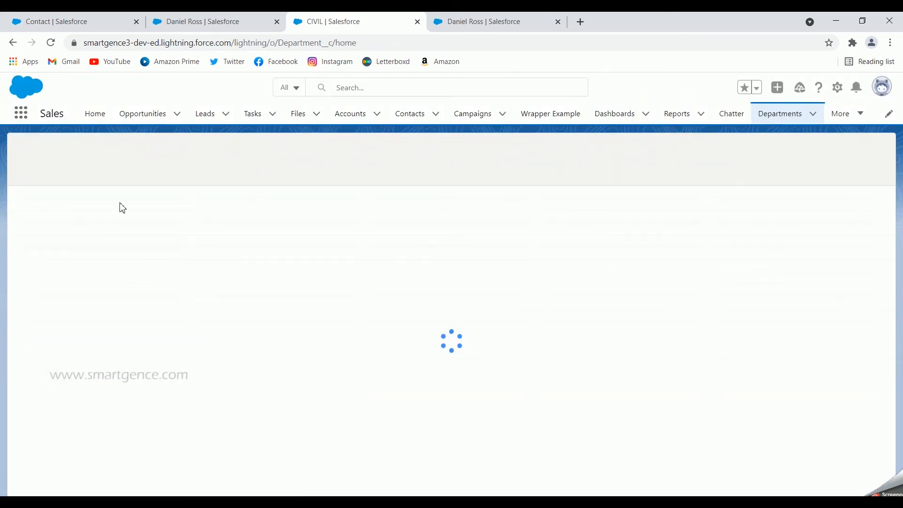
- Reload the contact record and check its details for the effect of the department's deletion
click(224, 18)
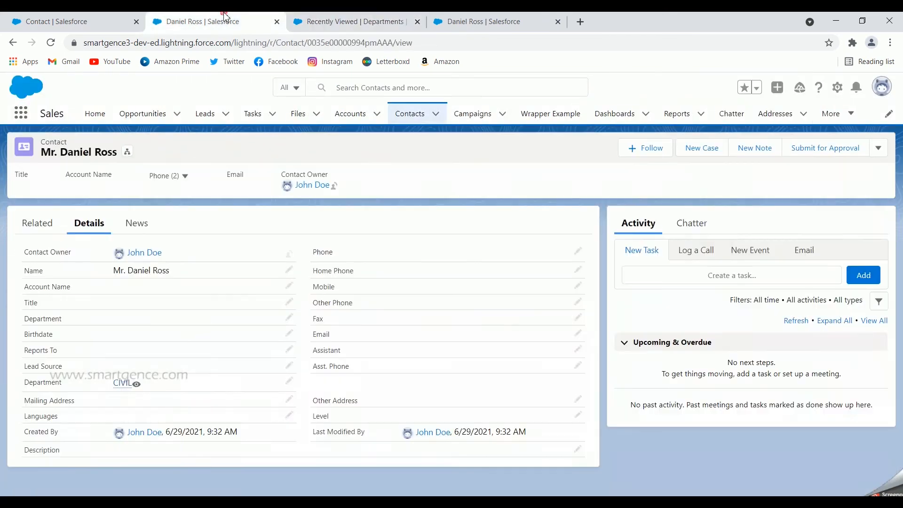
click(51, 42)
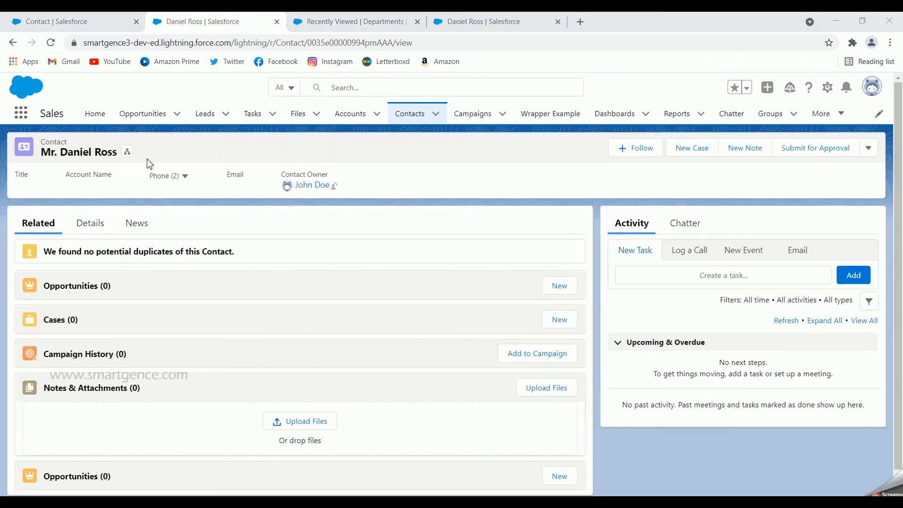
click(92, 225)
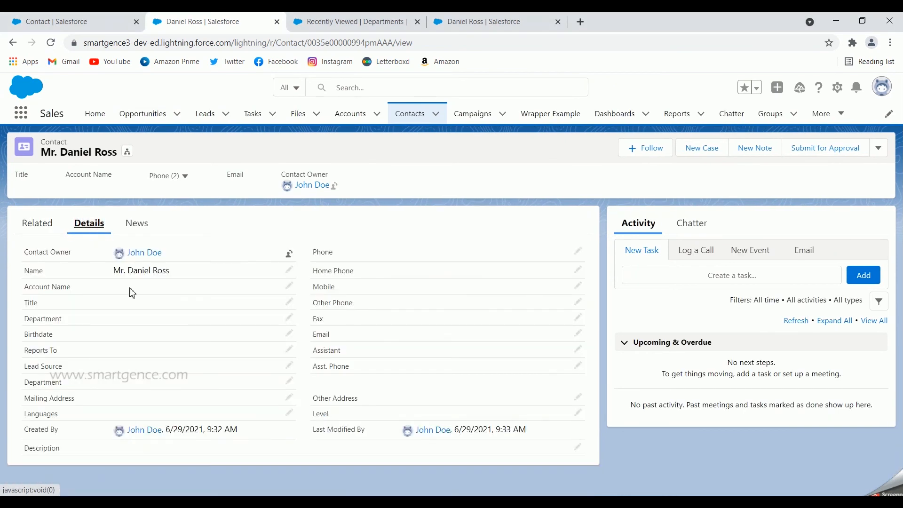